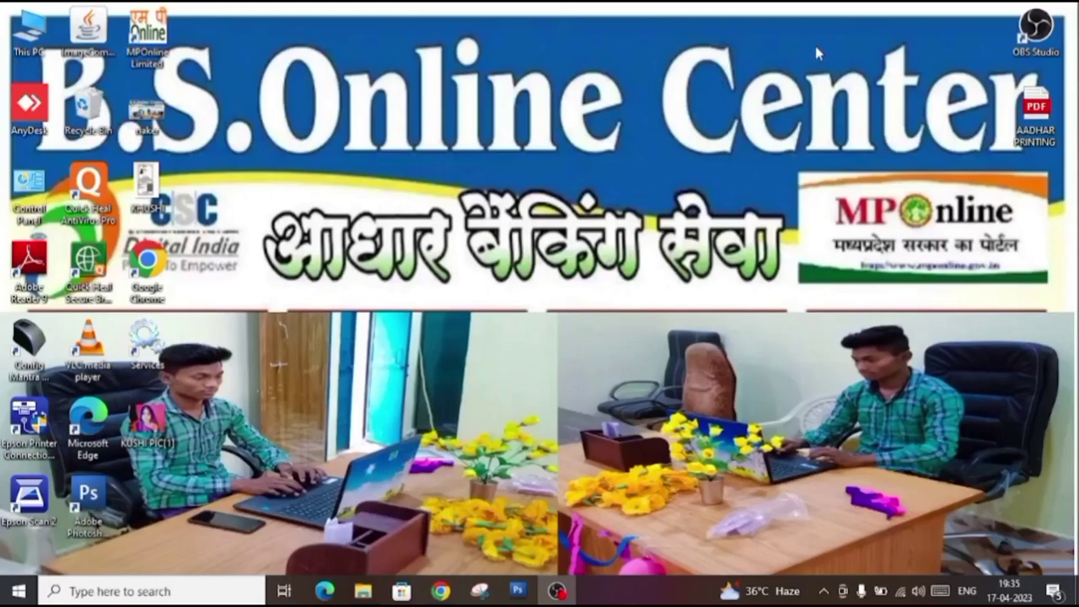
# Refresh the desktop icons repeatedly from the desktop right-click menu
pyautogui.rightClick(491, 198)
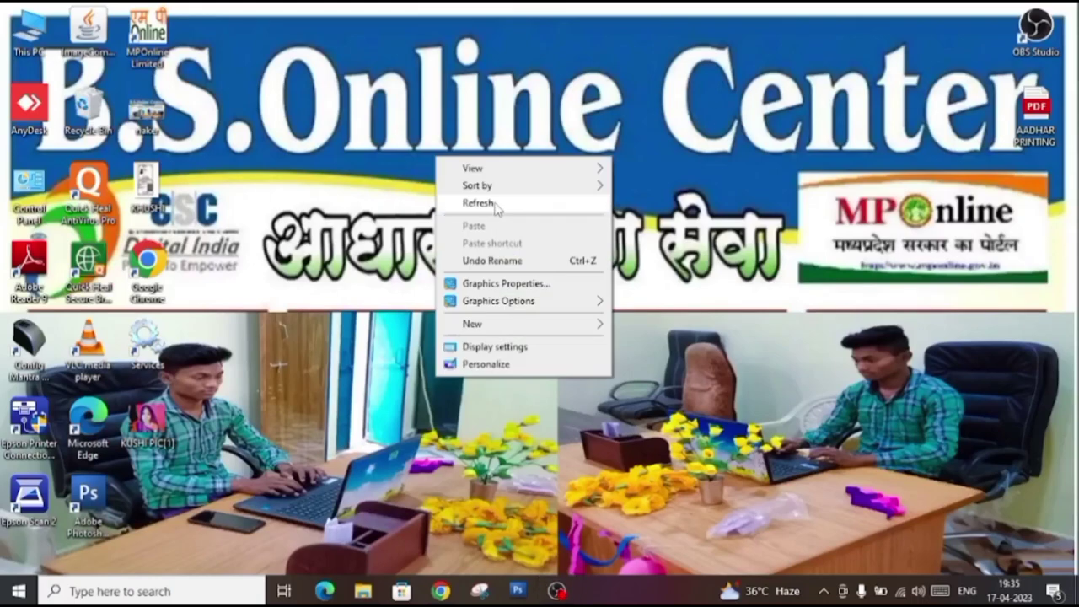
pyautogui.click(496, 205)
pyautogui.rightClick(506, 226)
pyautogui.click(506, 236)
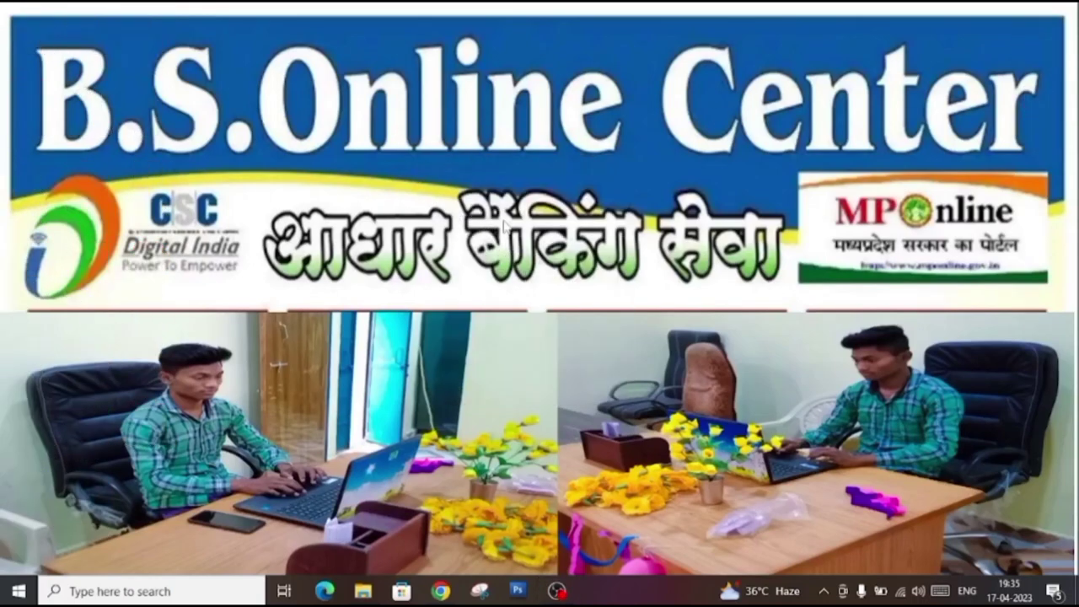
pyautogui.rightClick(458, 208)
pyautogui.click(497, 252)
pyautogui.rightClick(455, 268)
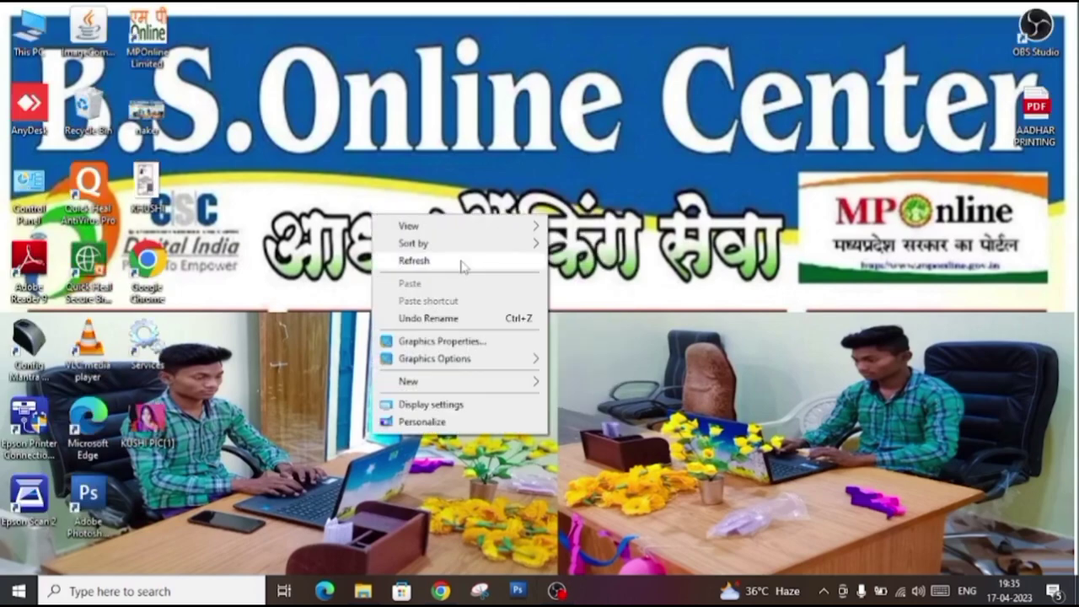
pyautogui.click(463, 267)
pyautogui.rightClick(409, 172)
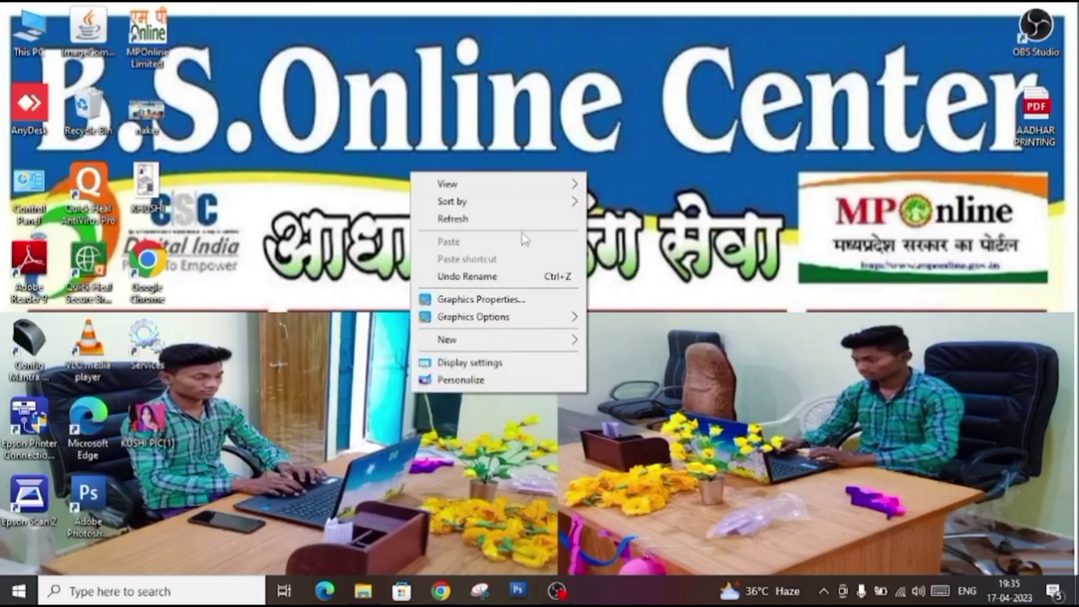
pyautogui.click(487, 217)
pyautogui.rightClick(476, 186)
pyautogui.click(506, 227)
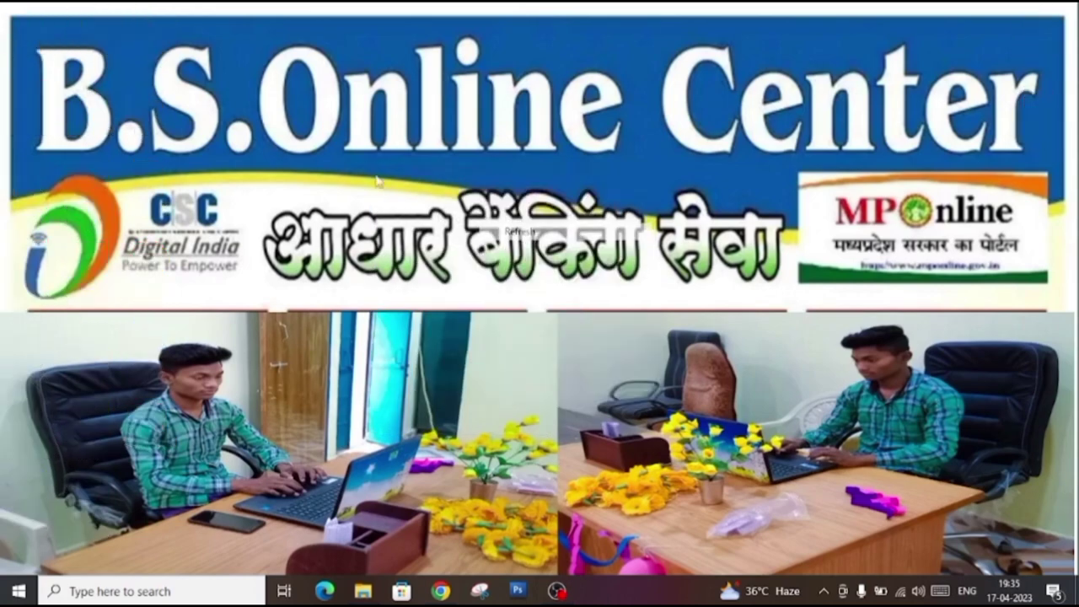
pyautogui.rightClick(363, 164)
pyautogui.click(448, 211)
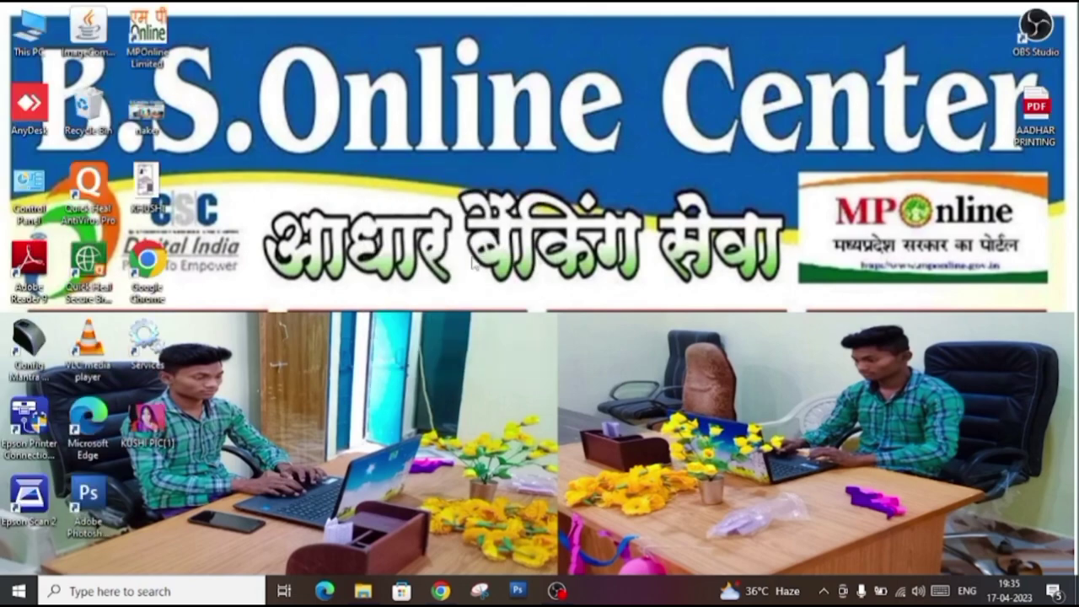
pyautogui.rightClick(433, 203)
pyautogui.click(487, 250)
pyautogui.rightClick(430, 188)
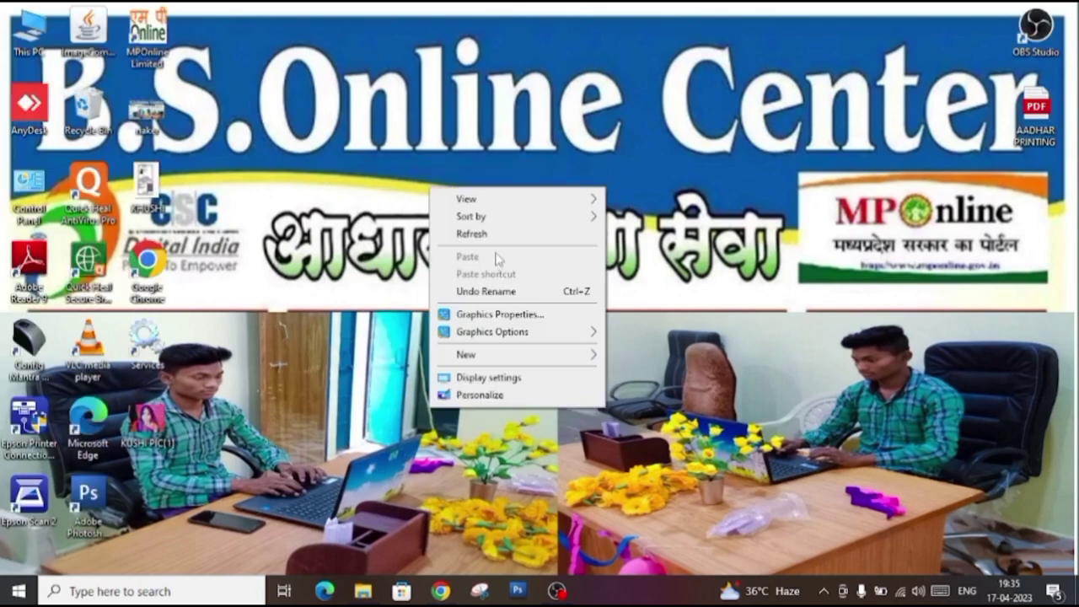
pyautogui.click(498, 234)
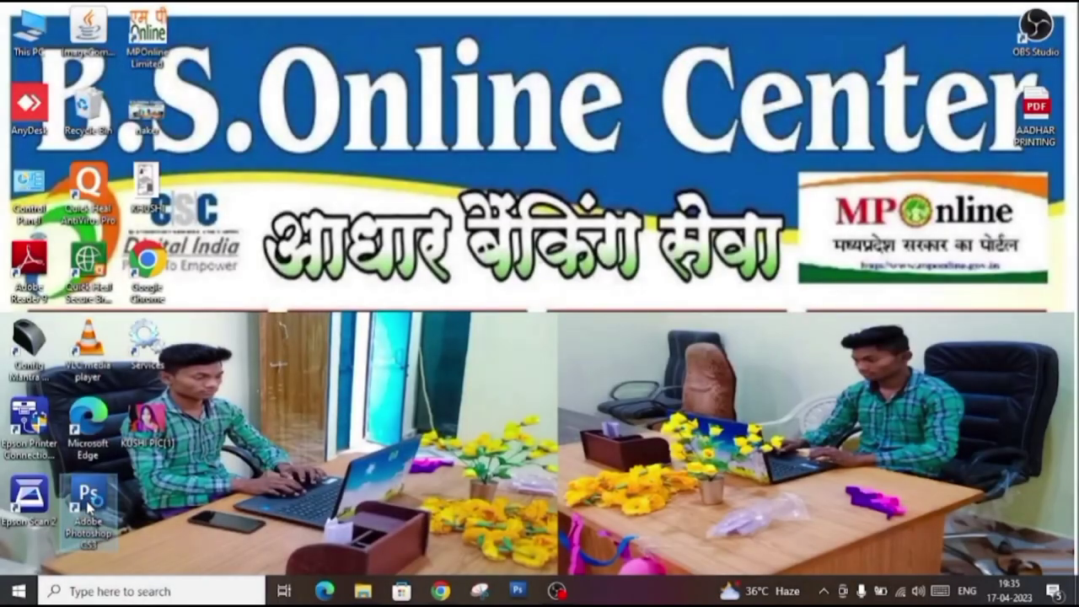
# Launch Photoshop CS3 and open the PAN card PDF from Downloads, entering its password
pyautogui.doubleClick(90, 504)
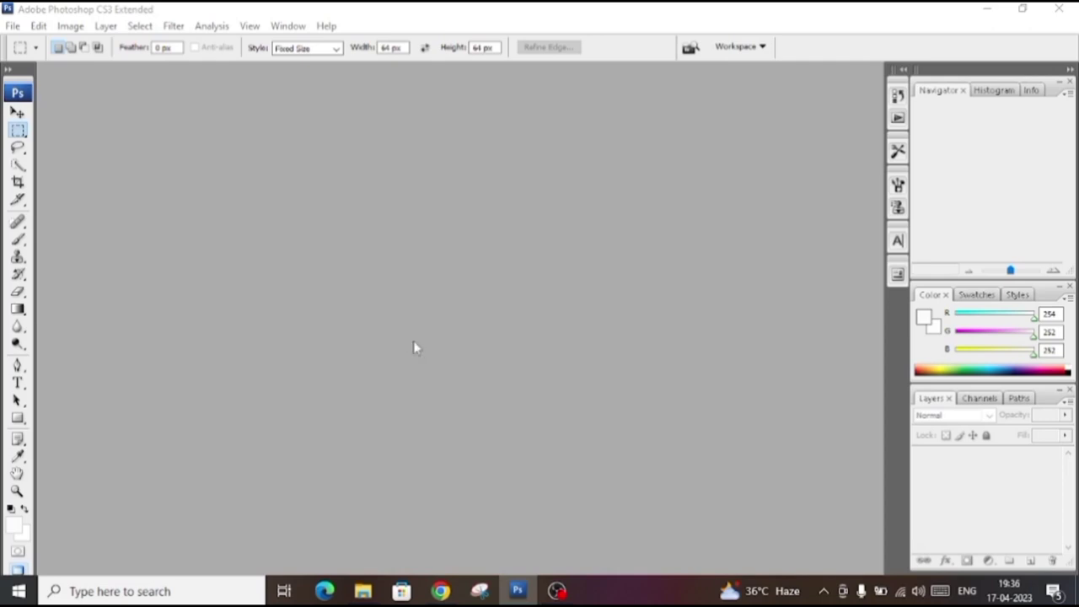
pyautogui.doubleClick(414, 342)
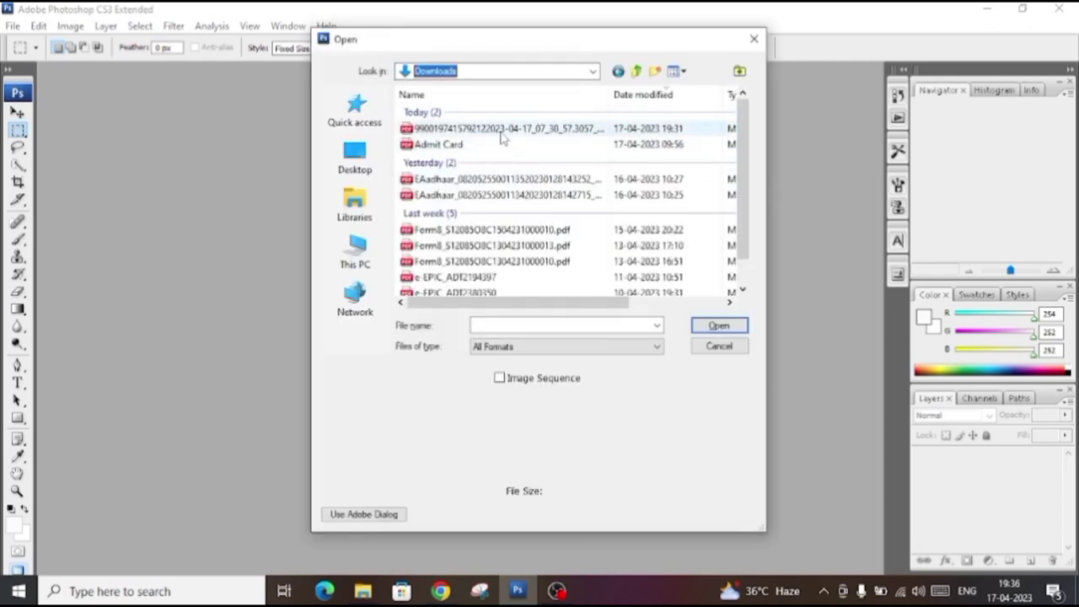
pyautogui.doubleClick(501, 131)
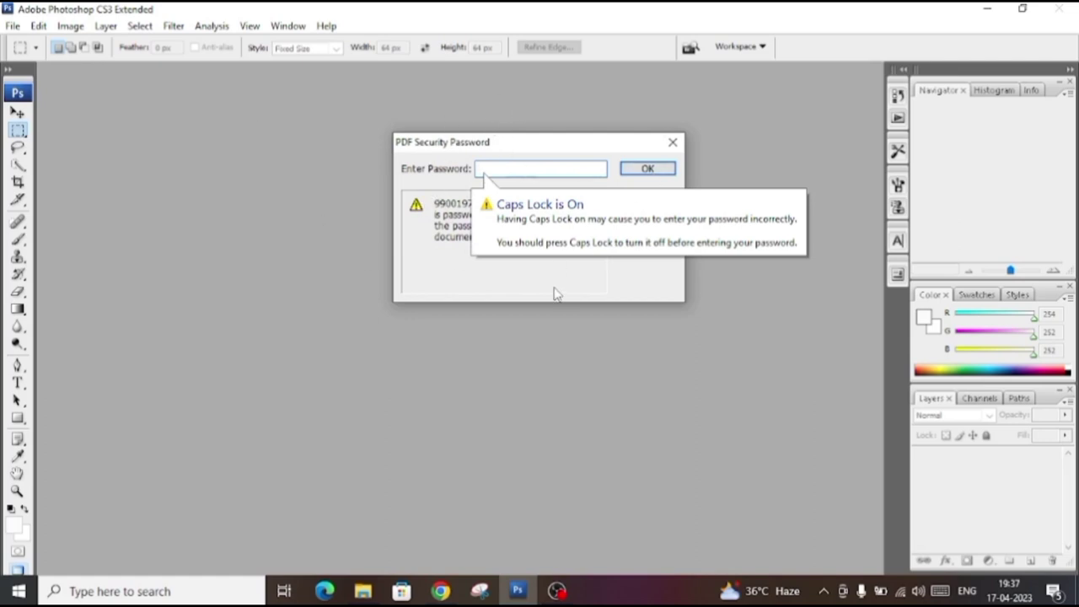
pyautogui.write('1')
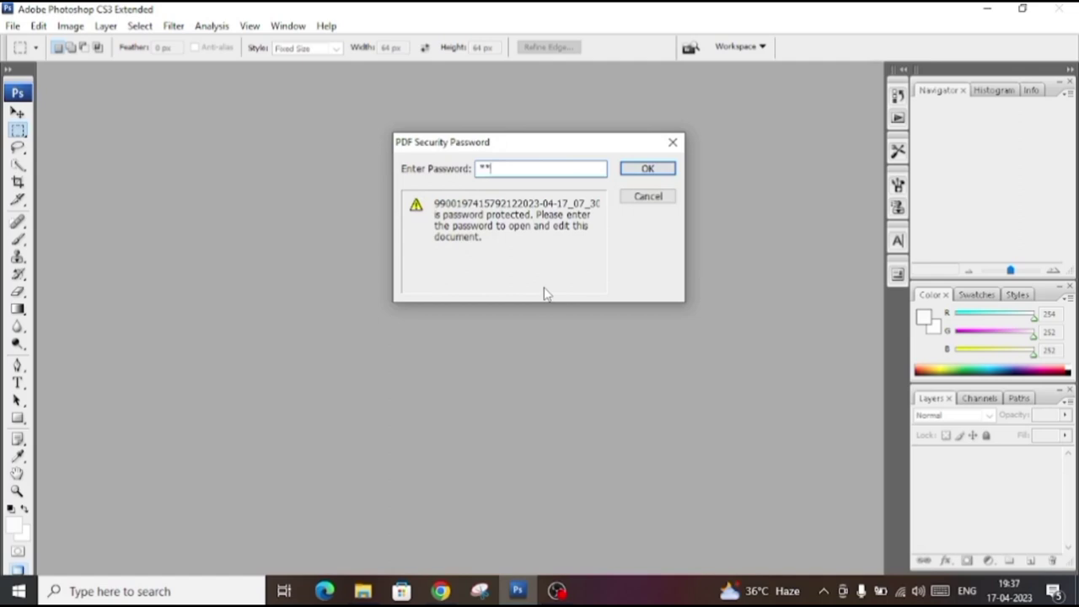
pyautogui.press('Return')
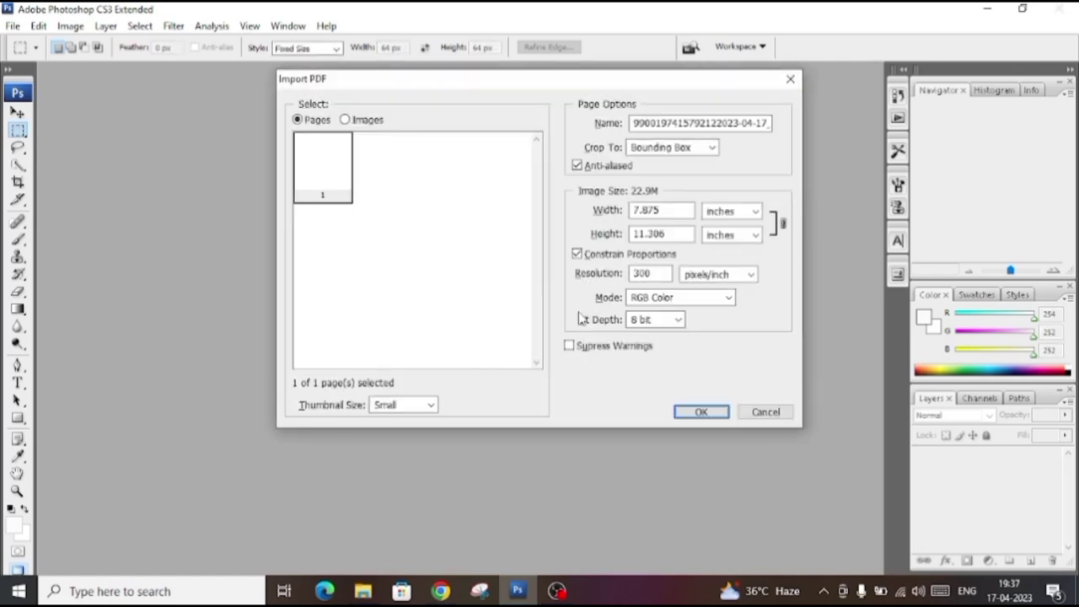
# Import the single PDF page at 300 pixels/inch and zoom in on the PAN card
pyautogui.press('Return')
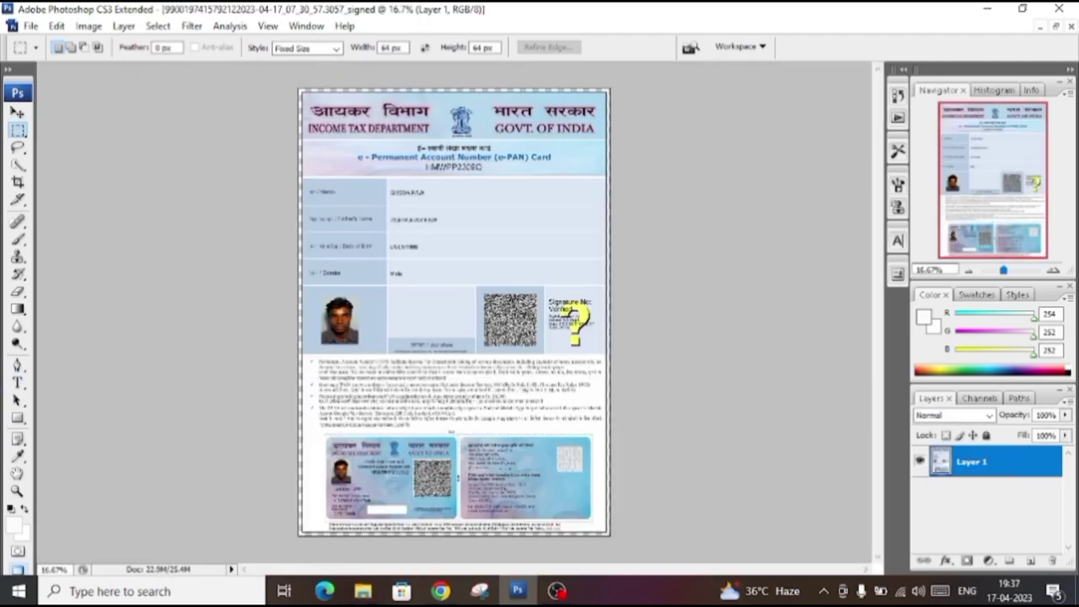
pyautogui.scroll(1, 534, 477)
pyautogui.scroll(1, 540, 472)
pyautogui.scroll(1, 556, 463)
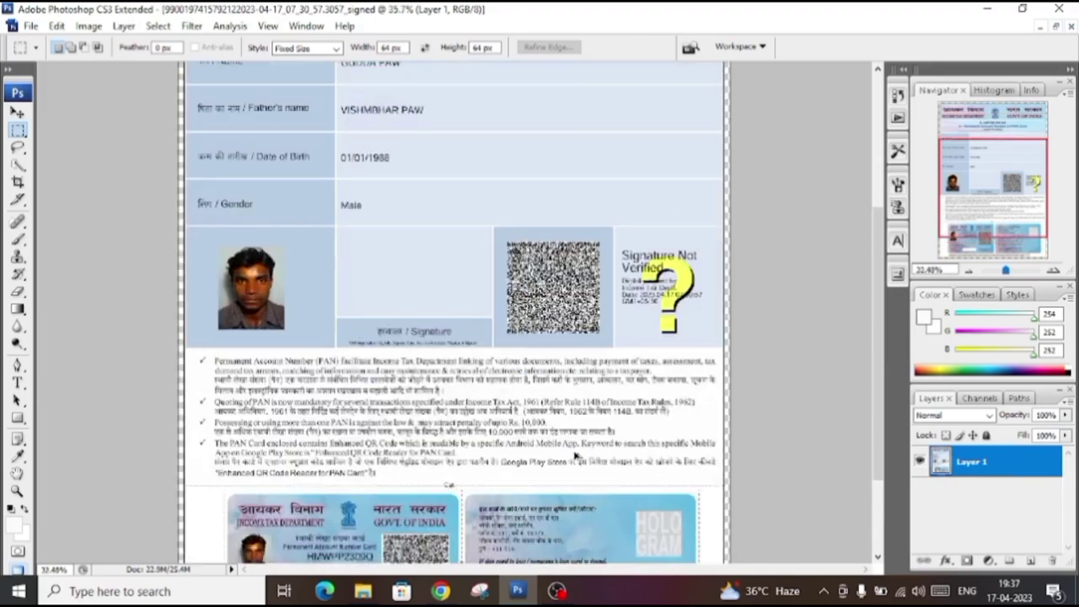
pyautogui.scroll(1, 584, 451)
pyautogui.scroll(1, 683, 409)
pyautogui.scroll(1, 683, 409)
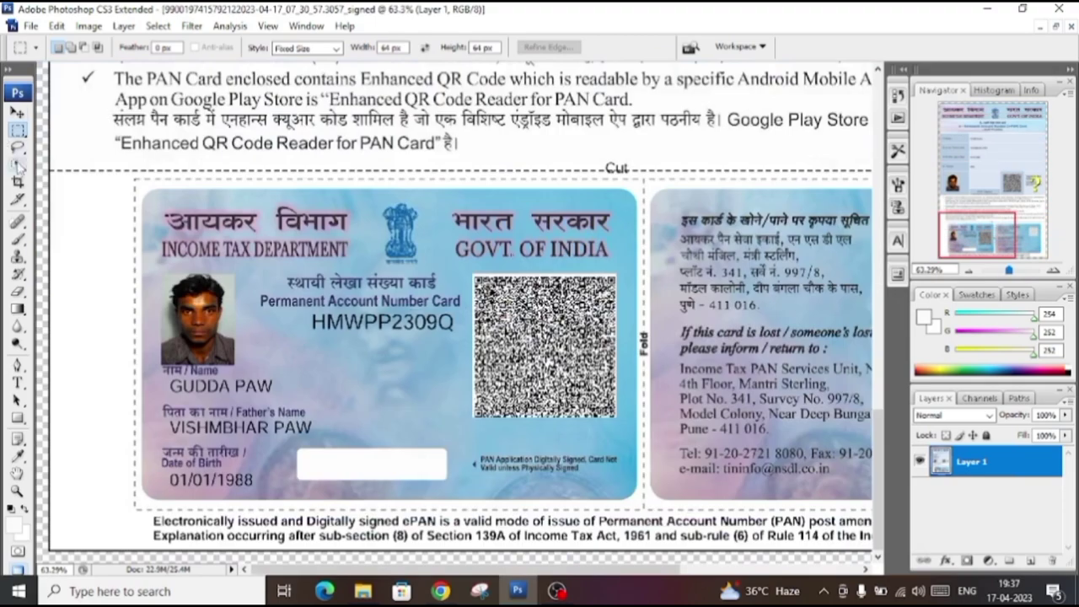
pyautogui.click(24, 183)
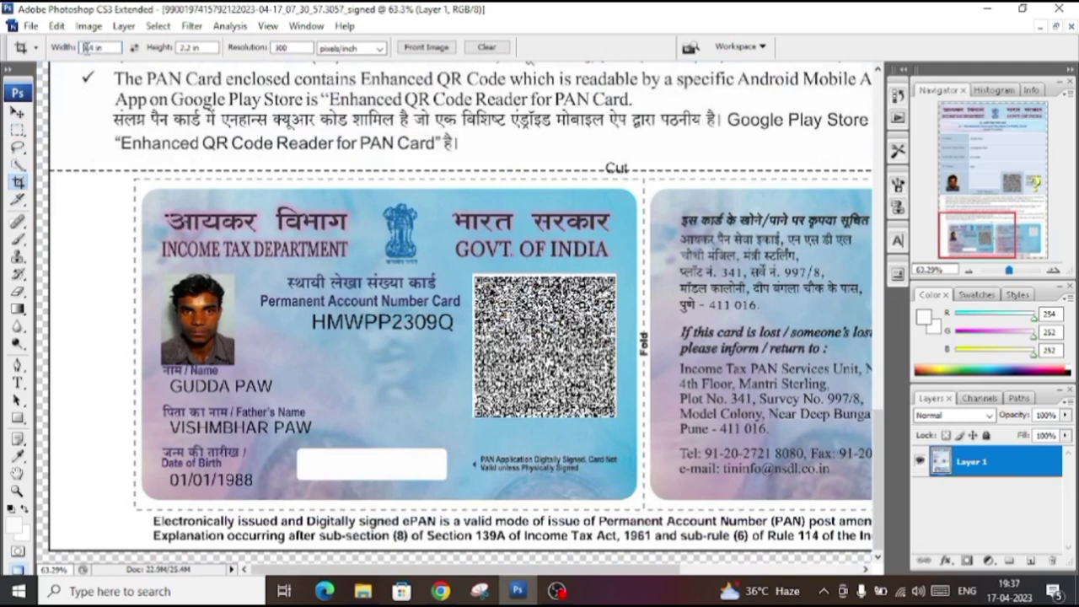
# Crop the page to the PAN card's front using a 3.4 in × 2.2 in crop box
pyautogui.write('3.4')
pyautogui.press('Return')
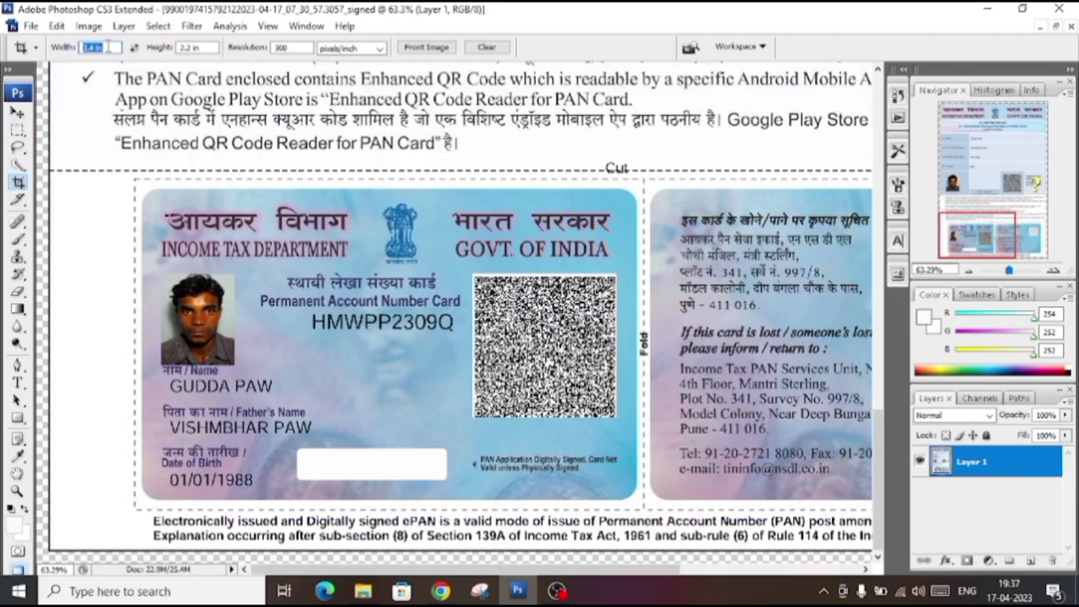
pyautogui.click(180, 48)
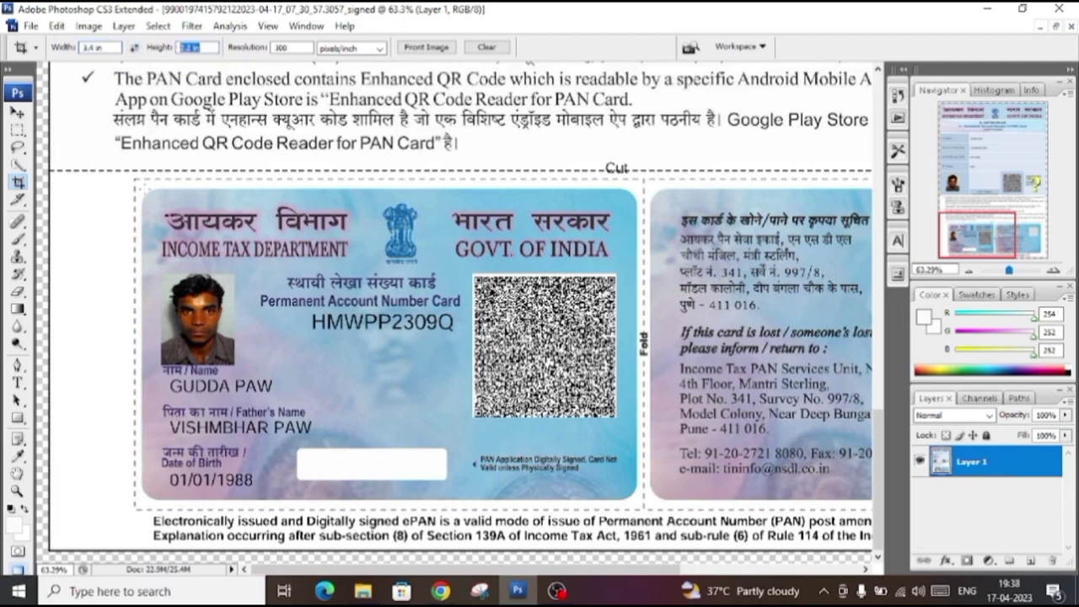
pyautogui.moveTo(638, 500); pyautogui.dragTo(142, 189)
pyautogui.press('Return')
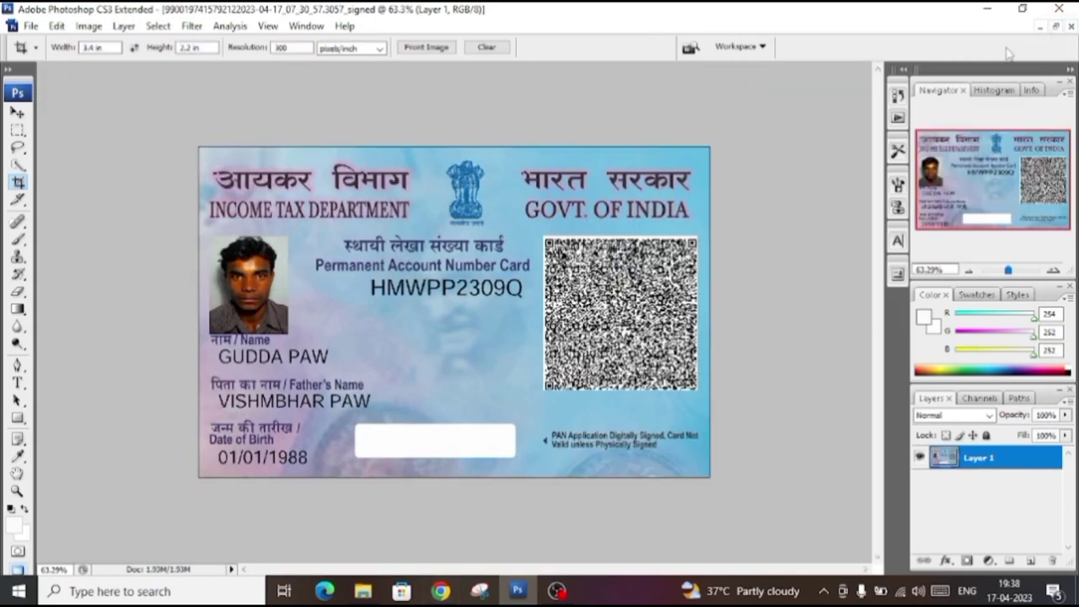
pyautogui.click(1056, 27)
# Create a new A4 International Paper document, Untitled-1, and move its window right
pyautogui.click(16, 112)
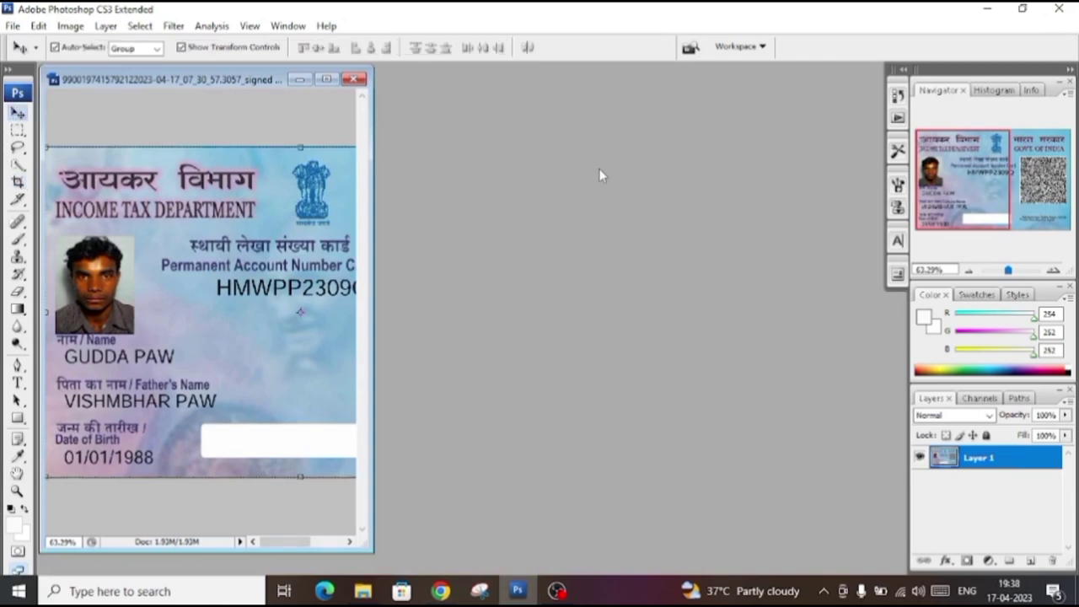
pyautogui.hotkey('ctrl', 'n')
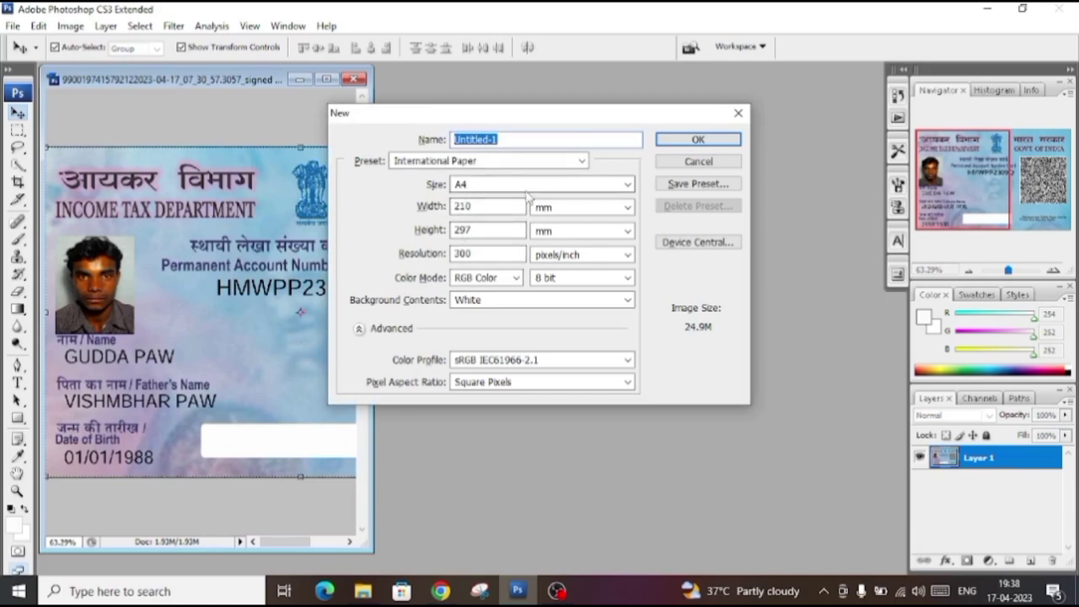
pyautogui.click(698, 139)
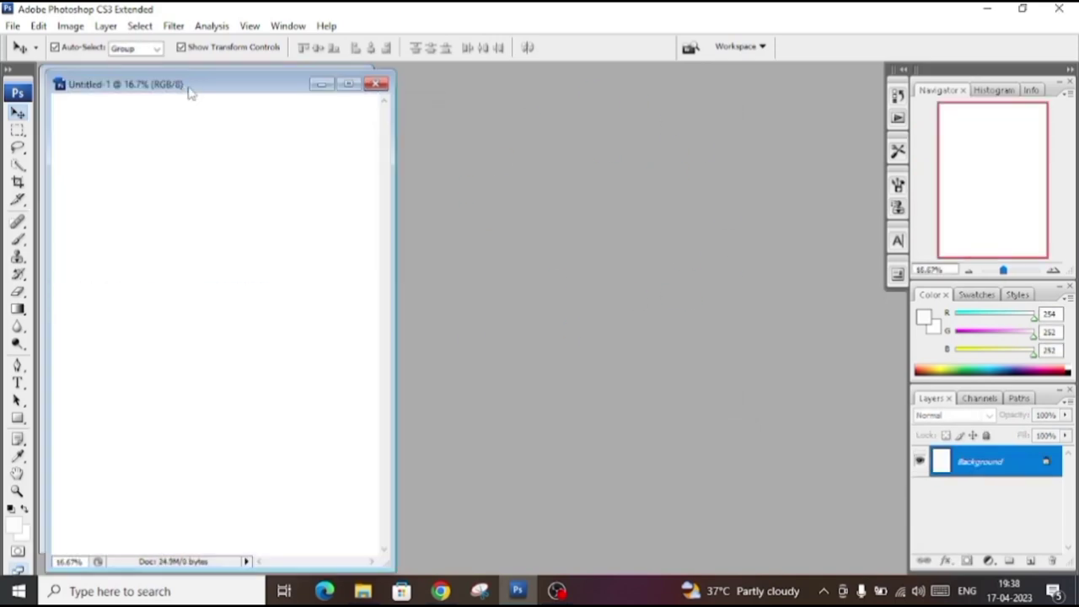
pyautogui.moveTo(188, 86); pyautogui.dragTo(606, 82)
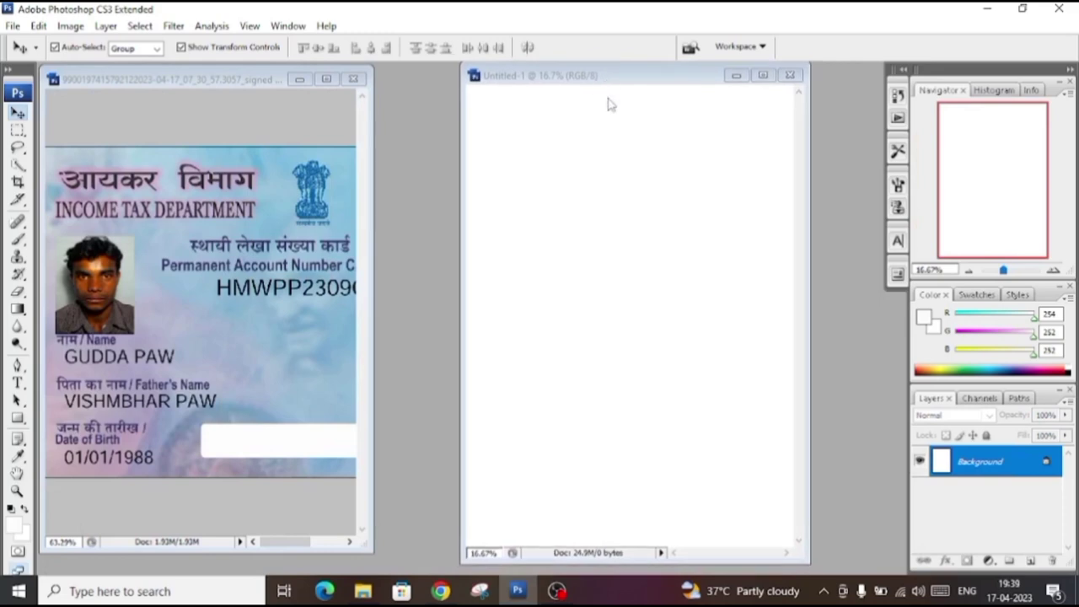
# Drag the card front into Untitled-1 near its top right, then maximize the card document
pyautogui.moveTo(148, 224); pyautogui.dragTo(542, 121)
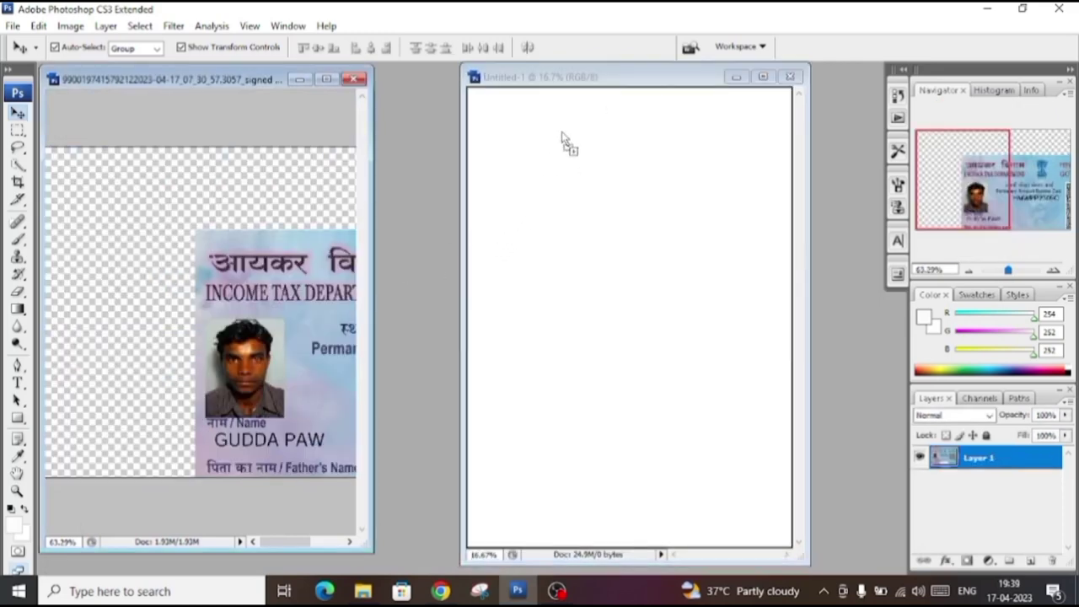
pyautogui.moveTo(542, 121); pyautogui.dragTo(676, 128)
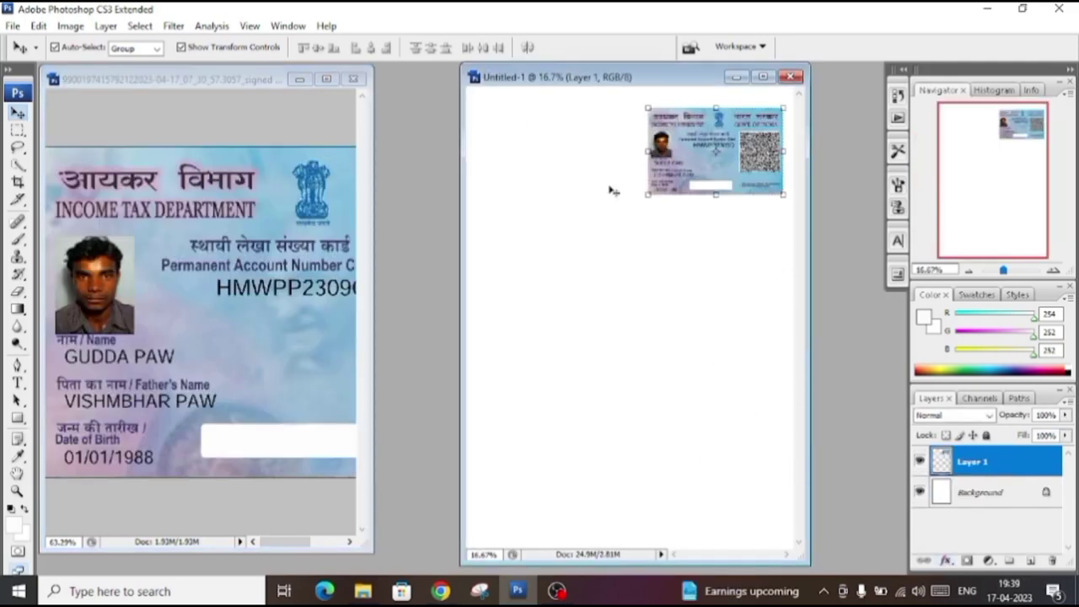
pyautogui.click(181, 129)
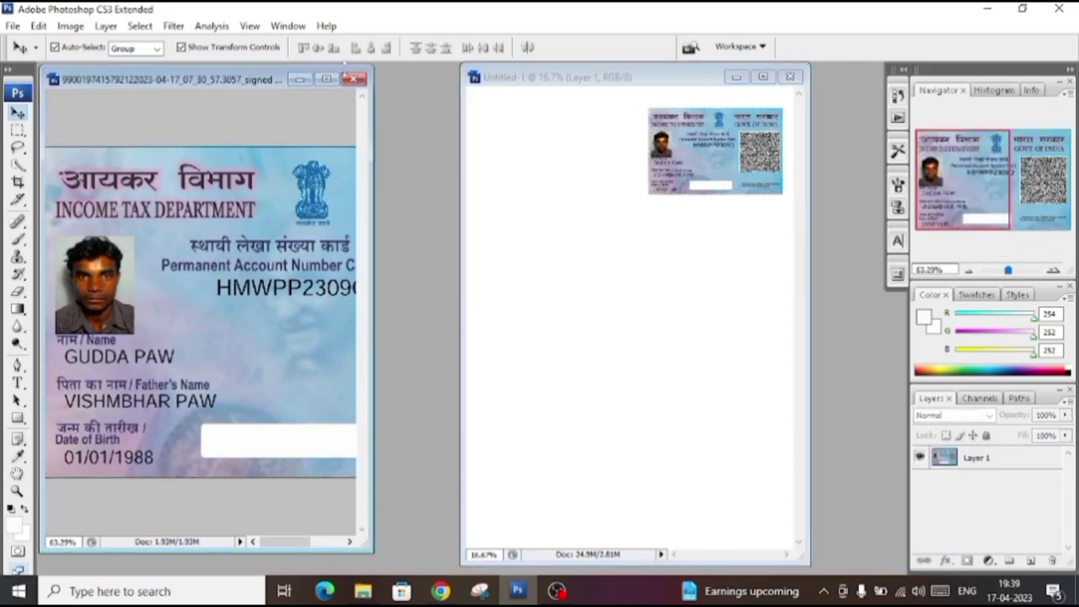
pyautogui.click(327, 79)
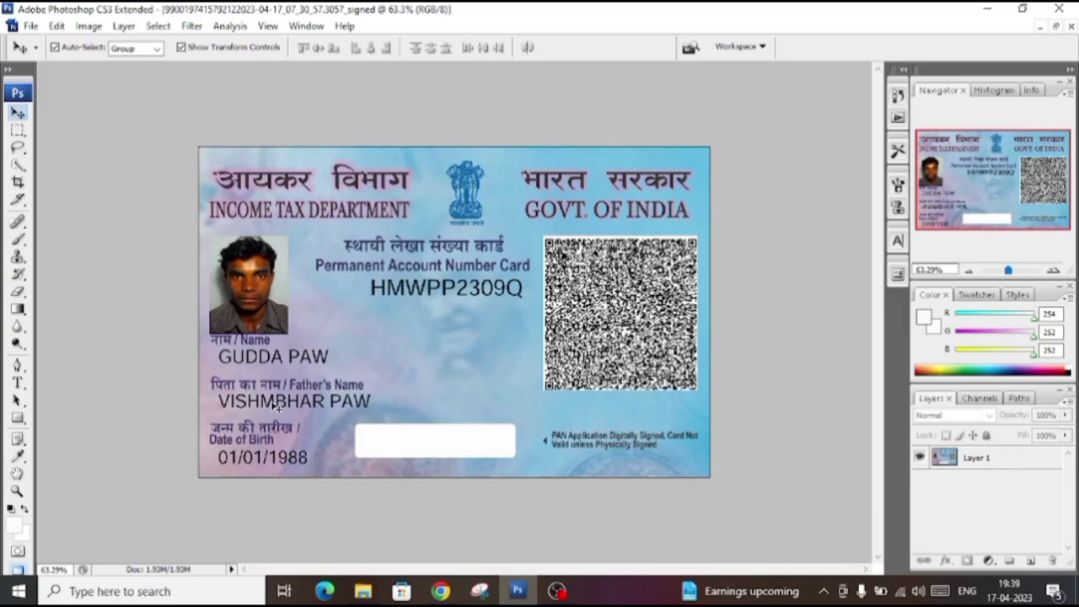
# Restore the full e-PAN page and crop the card document to the card's back side
pyautogui.hotkey('ctrl', 'v')
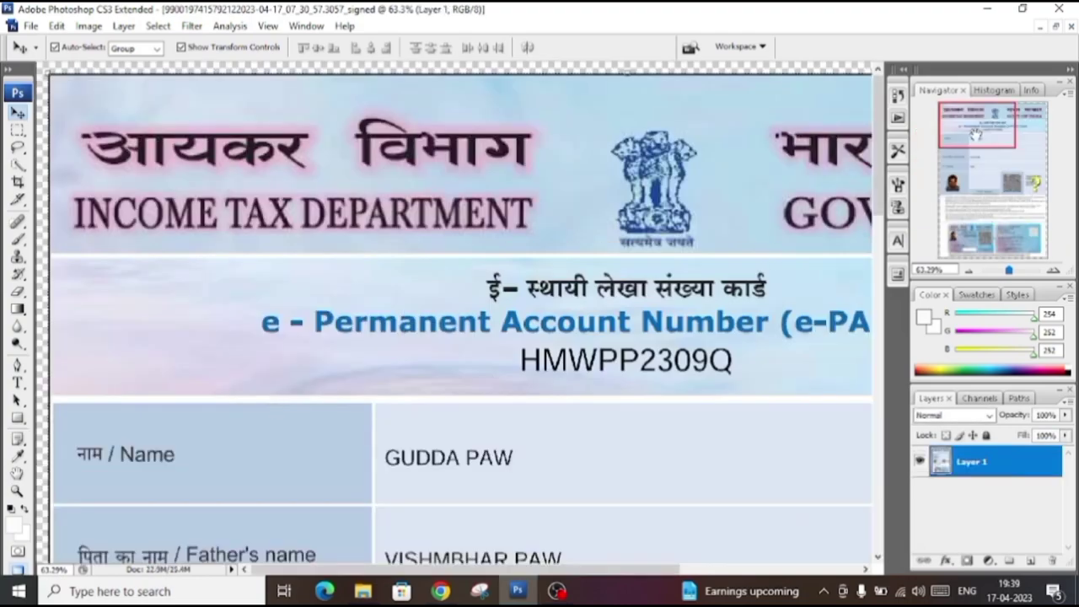
pyautogui.moveTo(976, 134); pyautogui.dragTo(1051, 272)
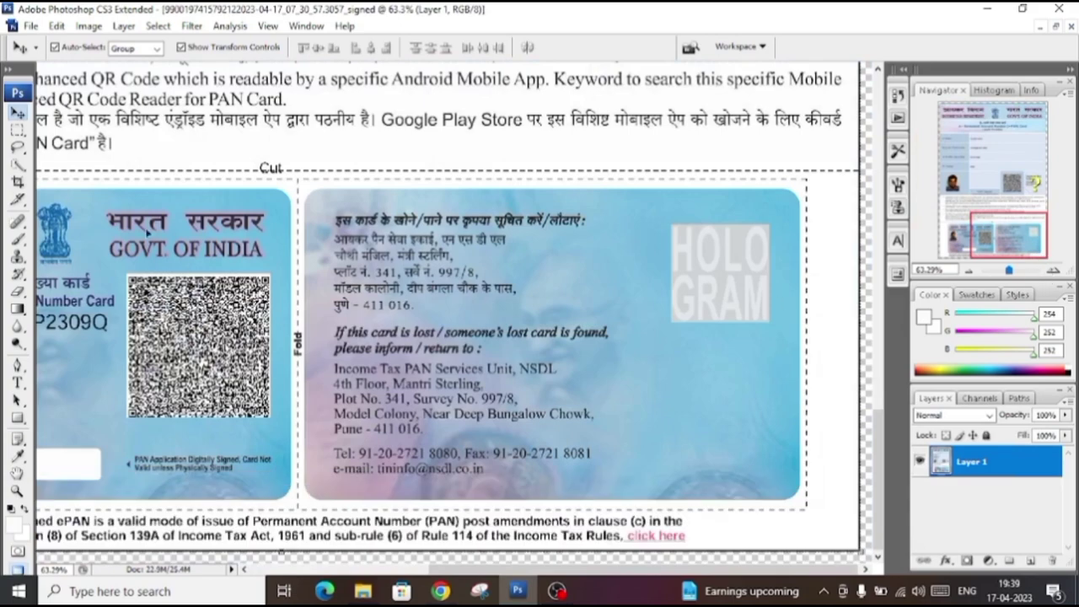
pyautogui.press('c')
pyautogui.moveTo(313, 198); pyautogui.dragTo(790, 504)
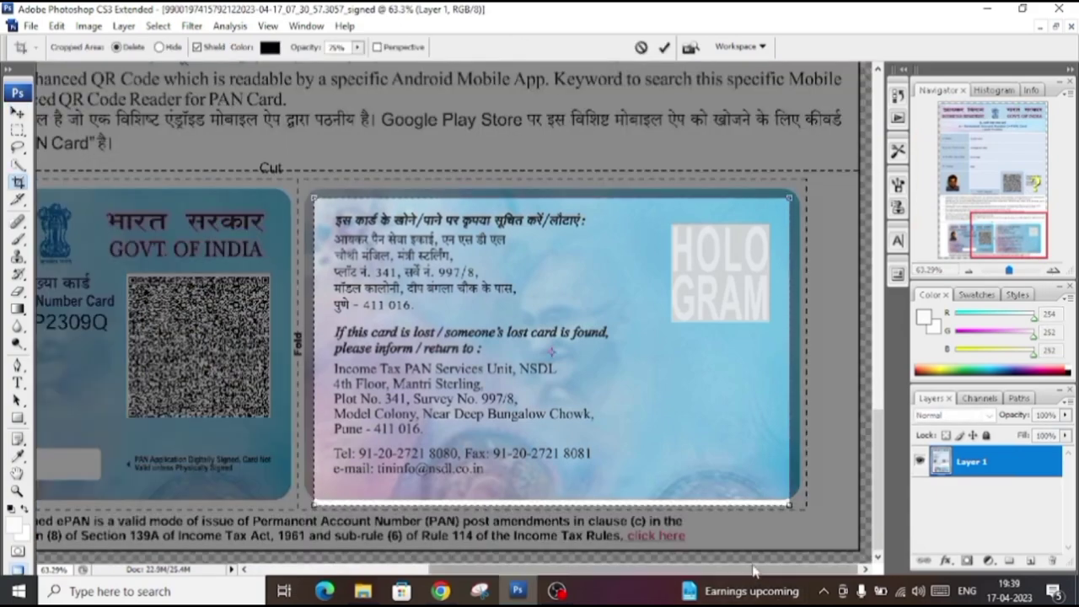
pyautogui.press('Return')
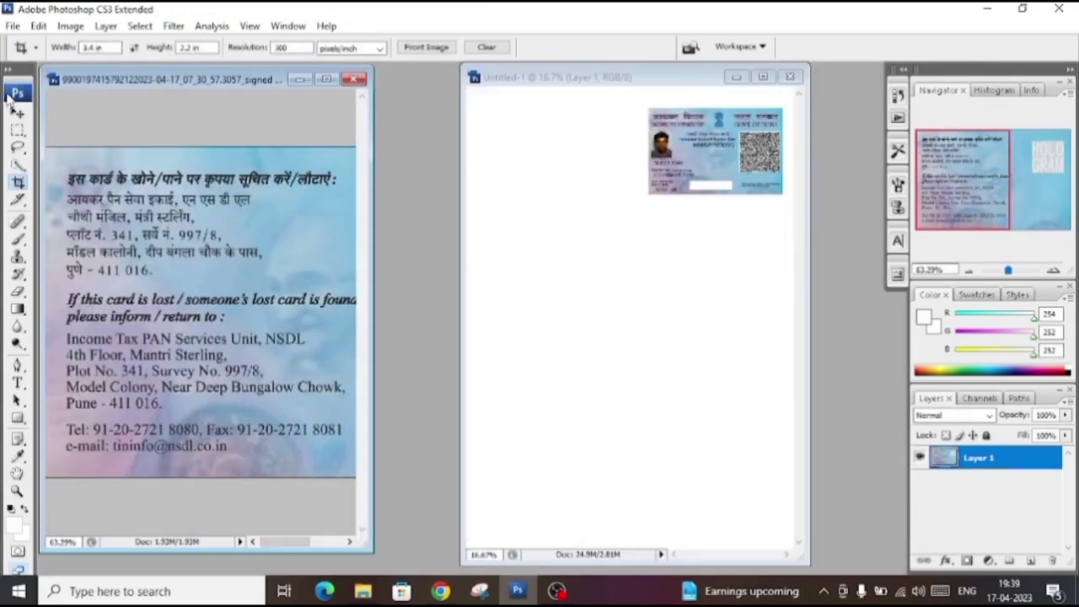
# Copy the card back onto the A4 page and give it a black stroke border, size 10
pyautogui.click(16, 113)
pyautogui.moveTo(250, 191); pyautogui.dragTo(514, 128)
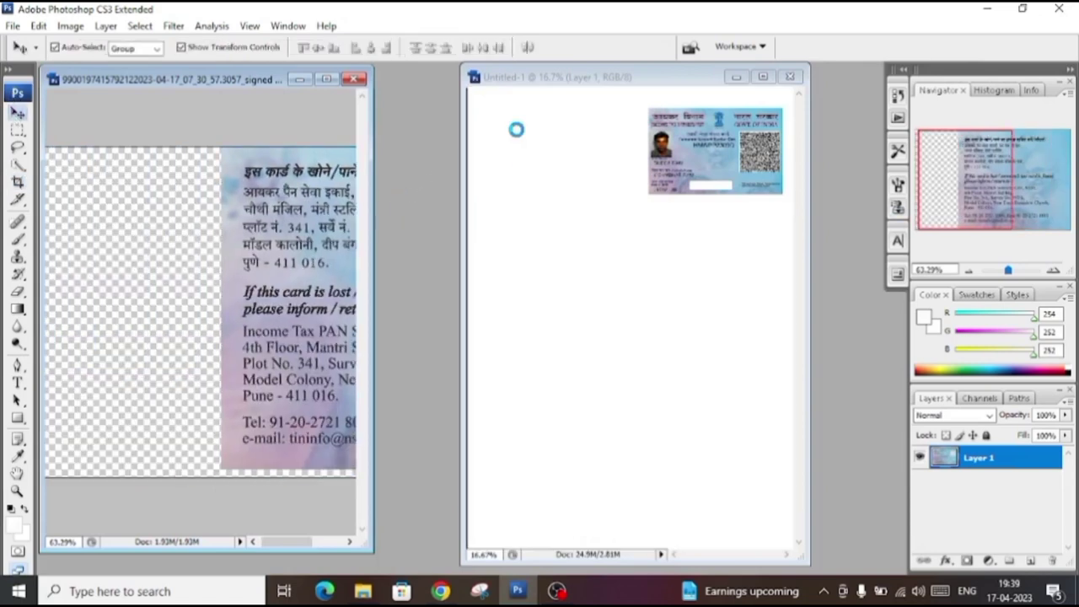
pyautogui.click(946, 561)
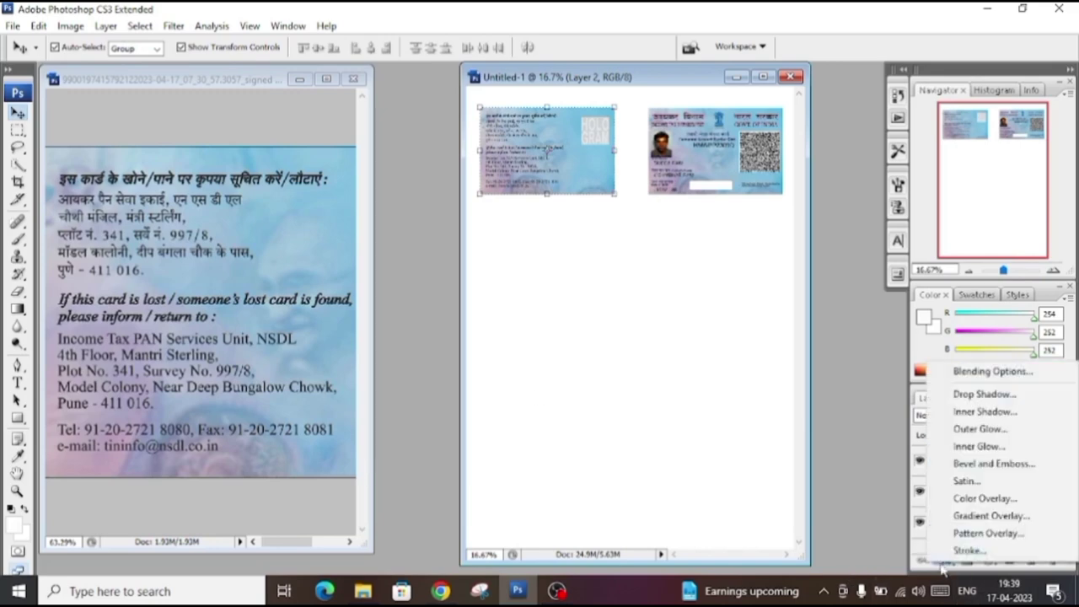
pyautogui.click(970, 552)
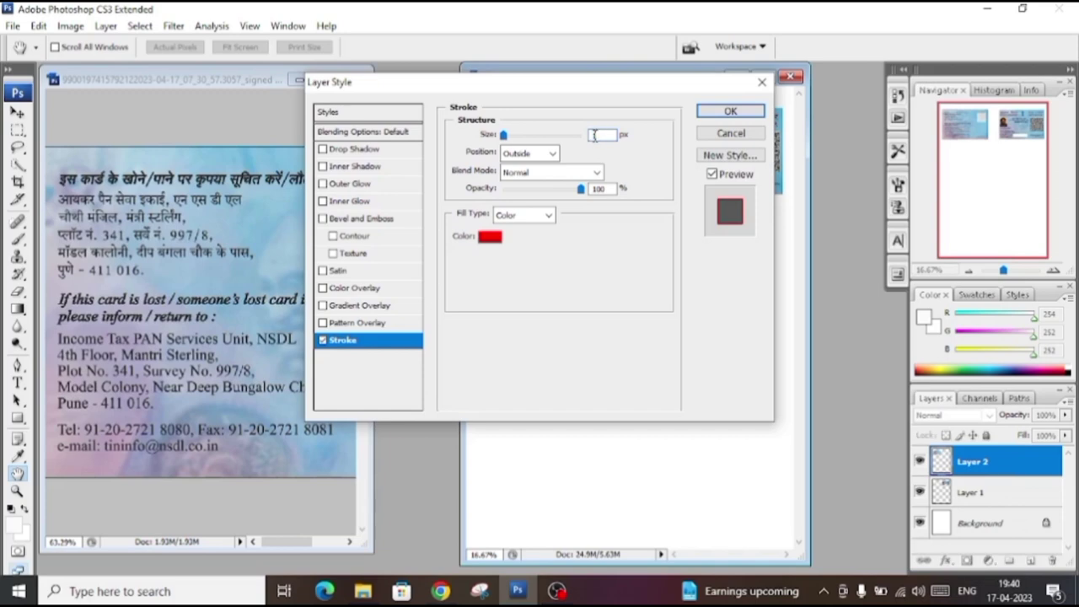
pyautogui.write('10')
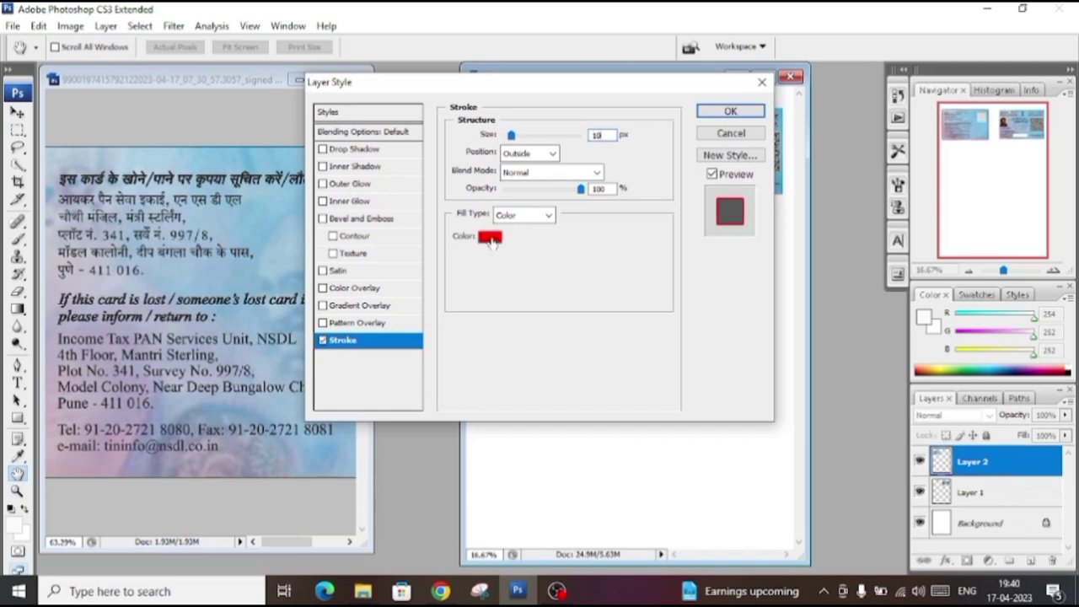
pyautogui.click(494, 239)
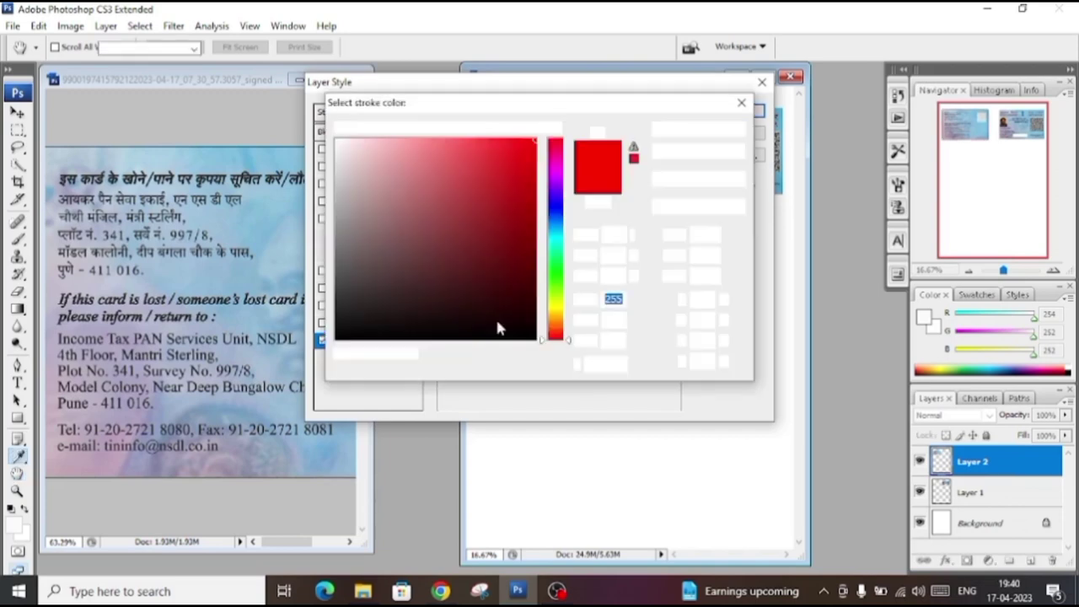
pyautogui.click(452, 338)
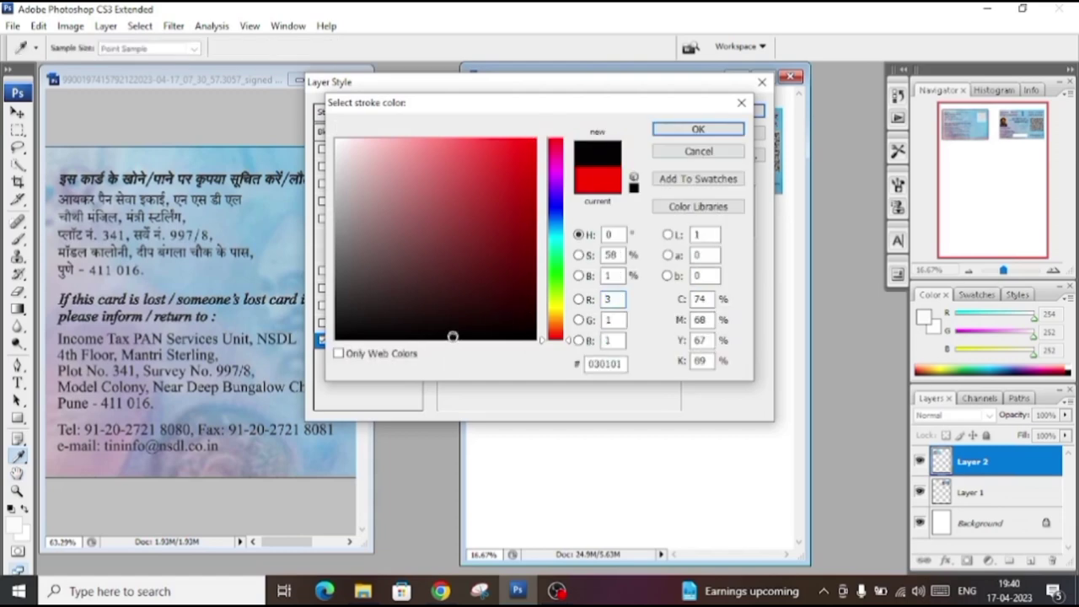
pyautogui.press('Return')
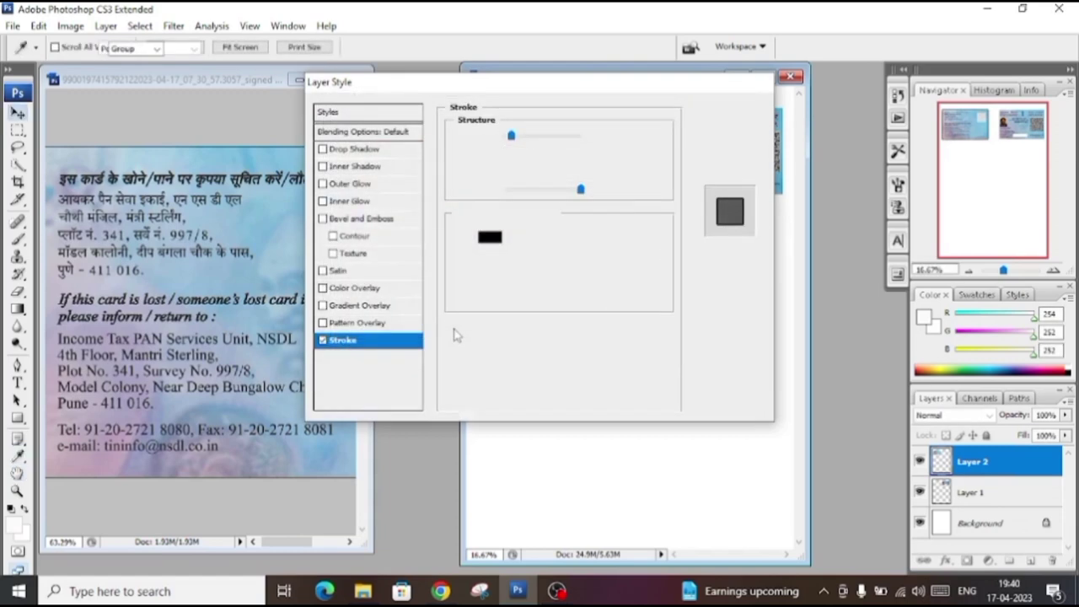
pyautogui.press('Return')
# Add a black stroke border to the front card's layer, then maximize the A4 window
pyautogui.click(722, 162)
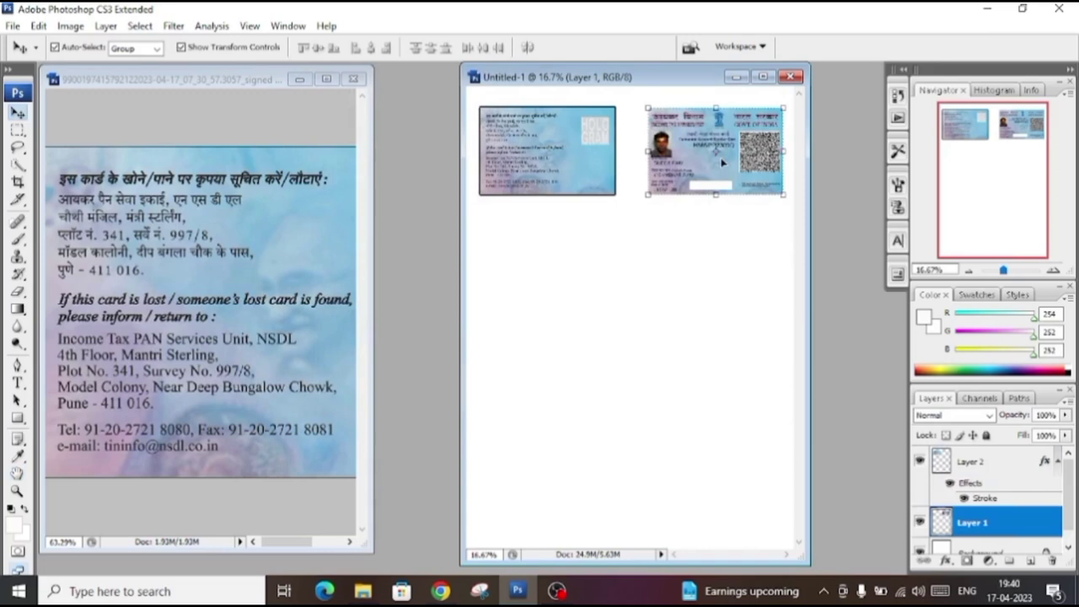
pyautogui.click(945, 563)
pyautogui.click(982, 549)
pyautogui.write('10')
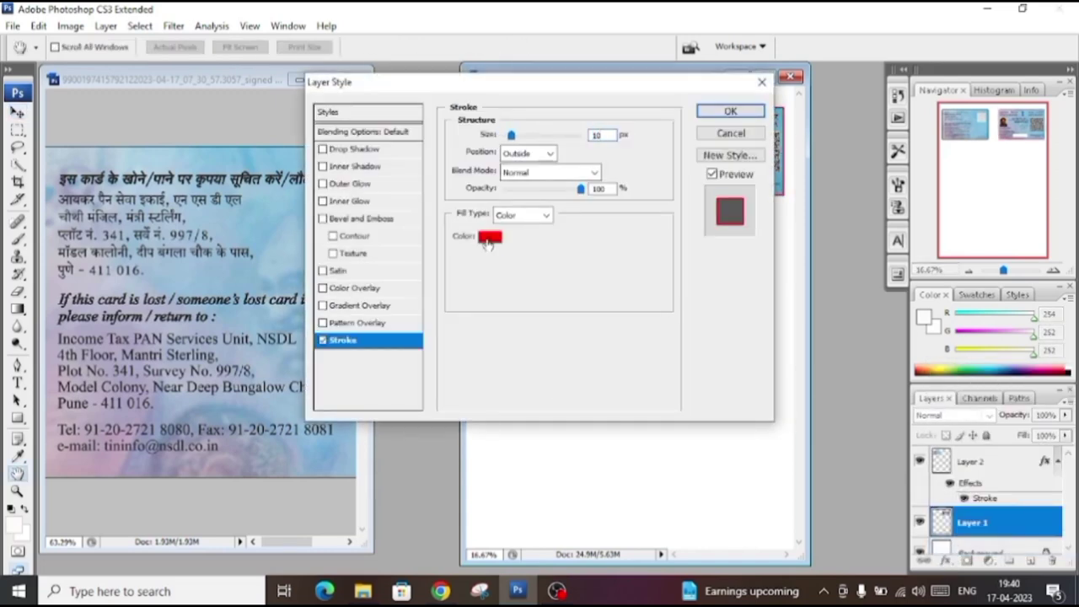
pyautogui.click(490, 236)
pyautogui.click(492, 339)
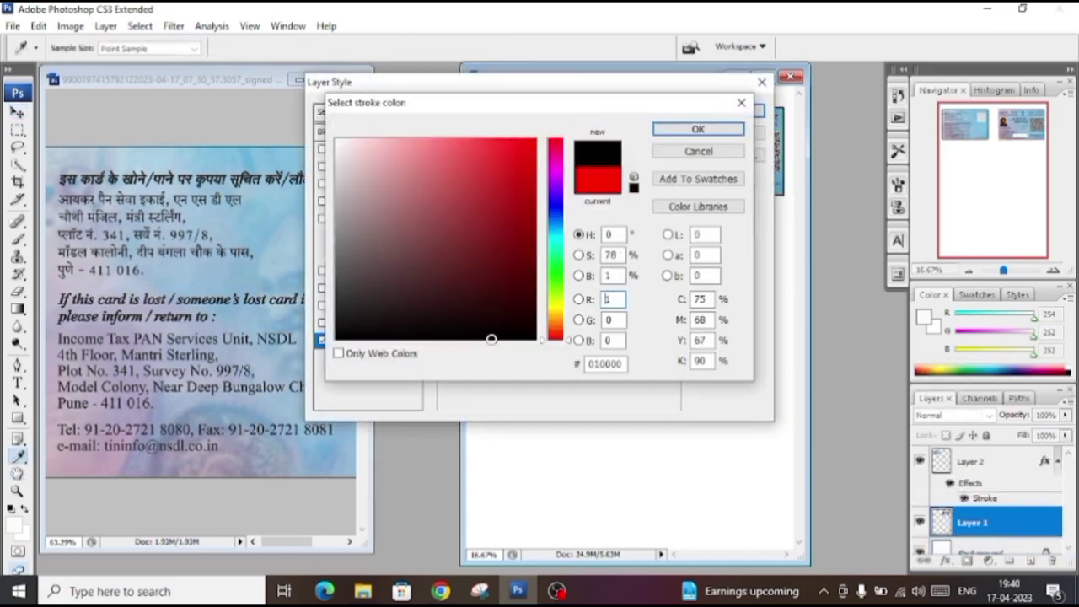
pyautogui.press('Return')
pyautogui.press('Return')
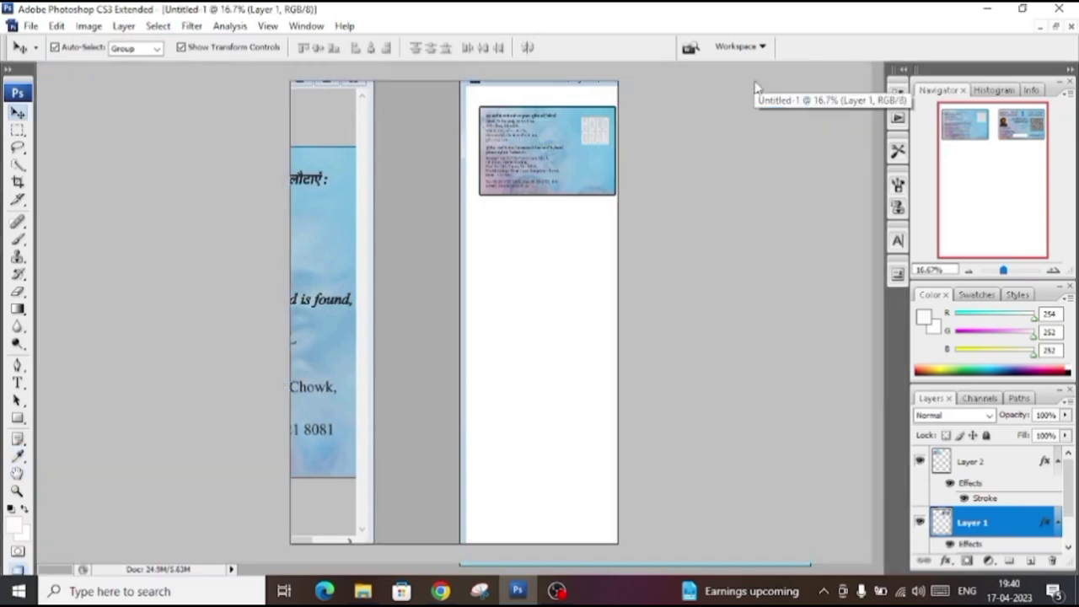
pyautogui.click(762, 77)
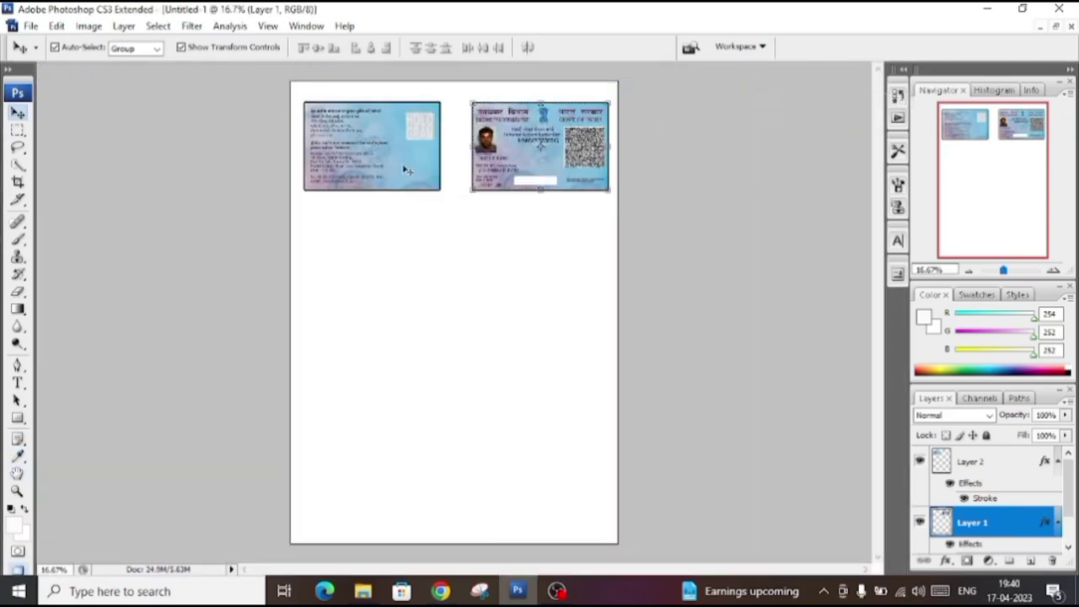
# Drag the card back against the front card, nudge both into place, and deselect layers
pyautogui.scroll(2, 403, 170)
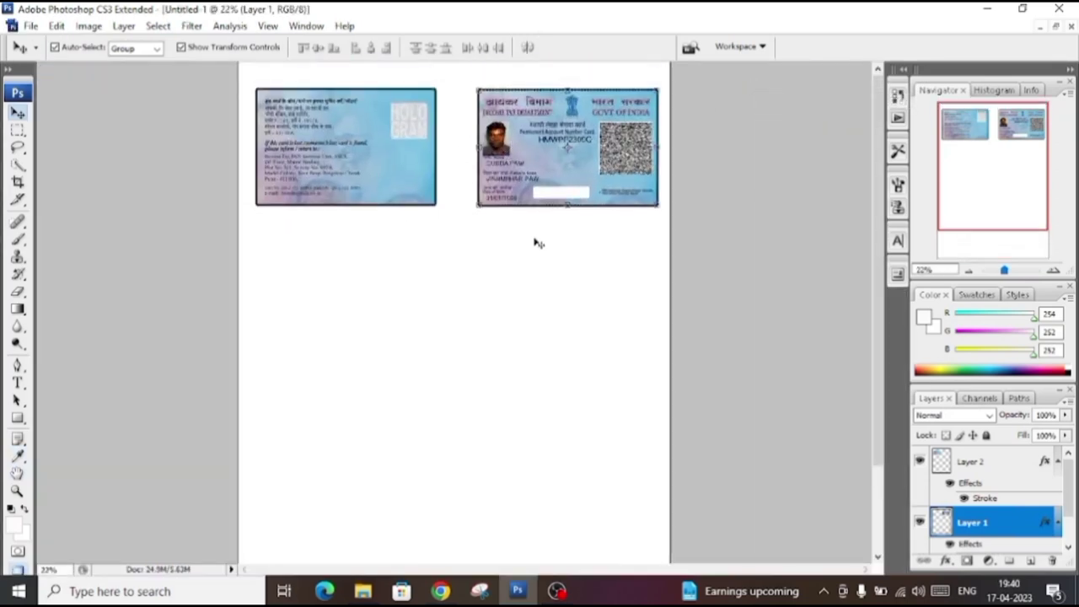
pyautogui.scroll(1, 584, 257)
pyautogui.moveTo(390, 166); pyautogui.dragTo(432, 166)
pyautogui.scroll(-2, 455, 169)
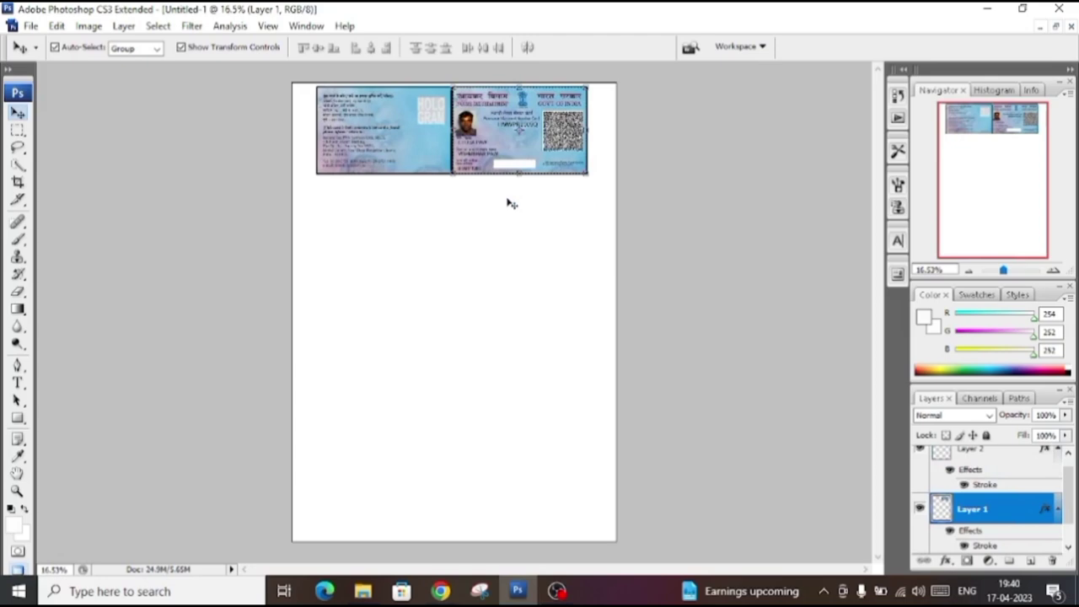
pyautogui.moveTo(402, 165); pyautogui.dragTo(398, 165)
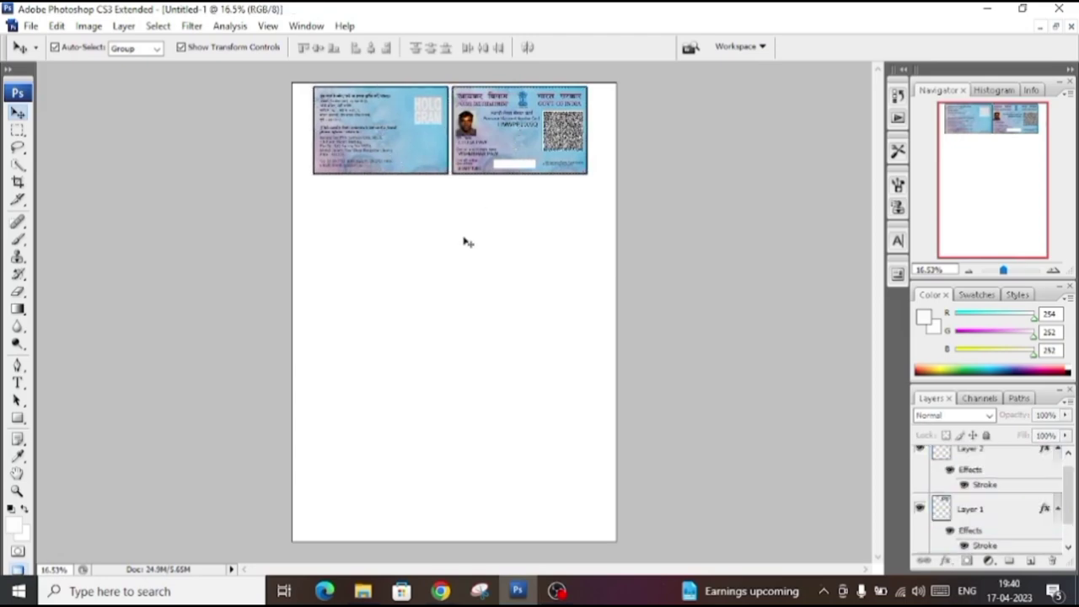
pyautogui.hotkey('alt', ']')
pyautogui.click(432, 270)
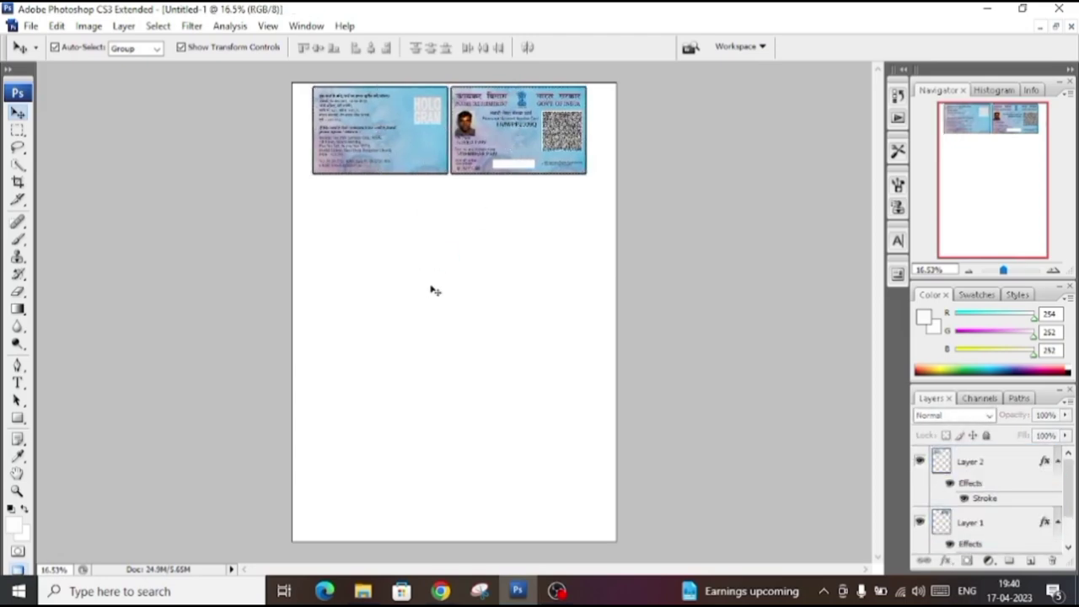
pyautogui.moveTo(523, 152); pyautogui.dragTo(525, 151)
pyautogui.click(528, 360)
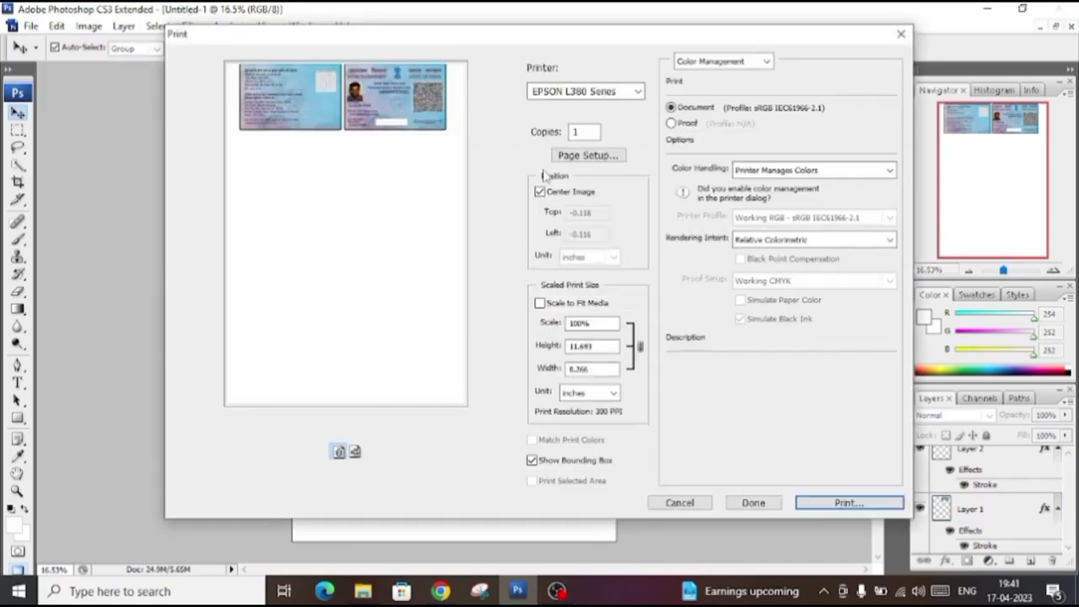
# Turn on Scale to Fit Media and choose the EPSON Document - High Quality preset
pyautogui.click(540, 303)
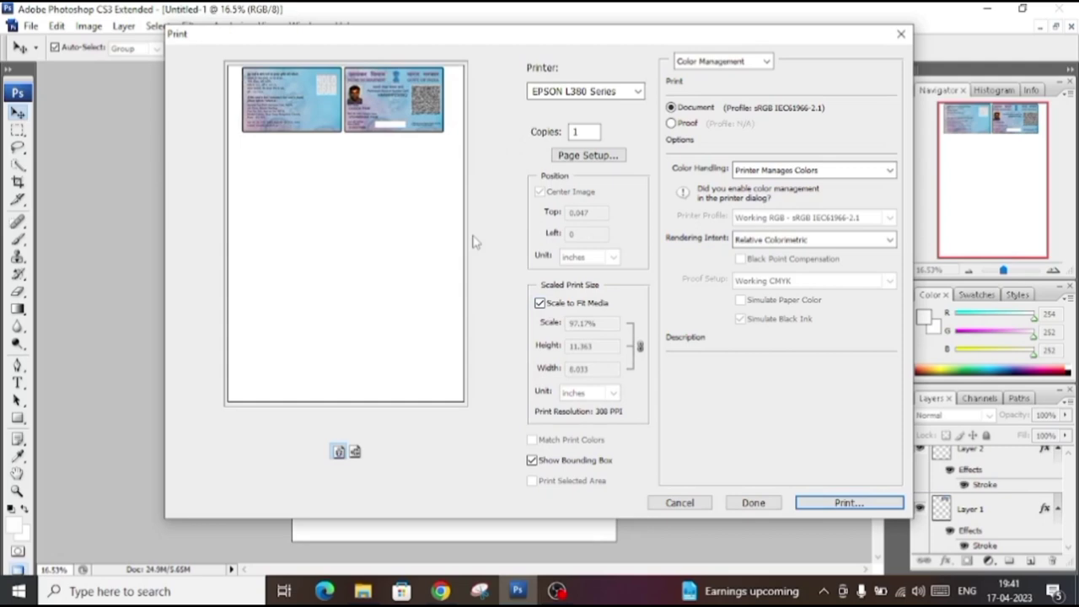
pyautogui.click(578, 163)
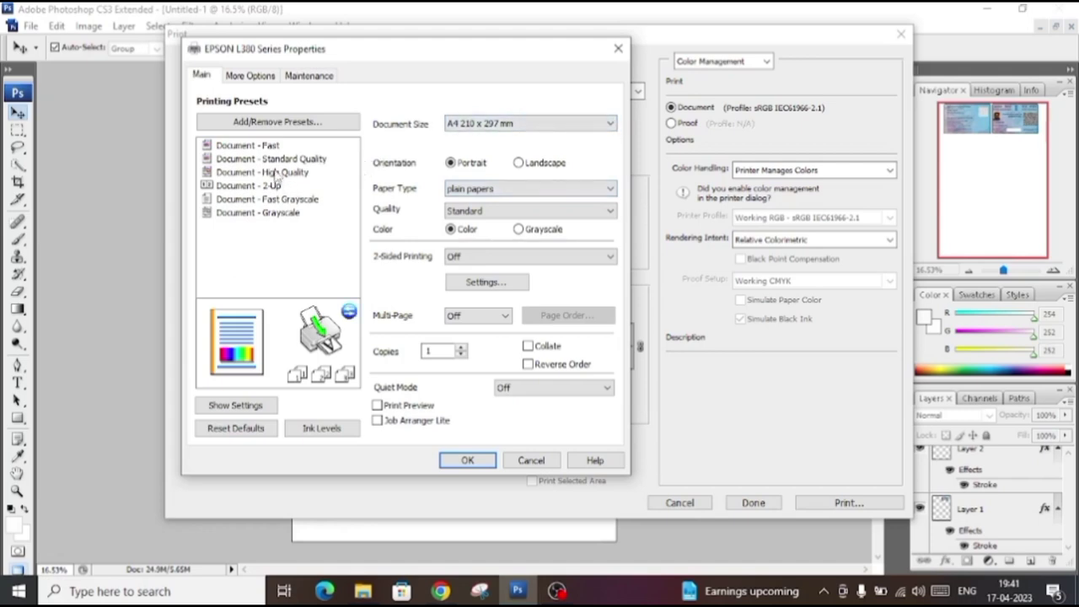
pyautogui.moveTo(263, 172)
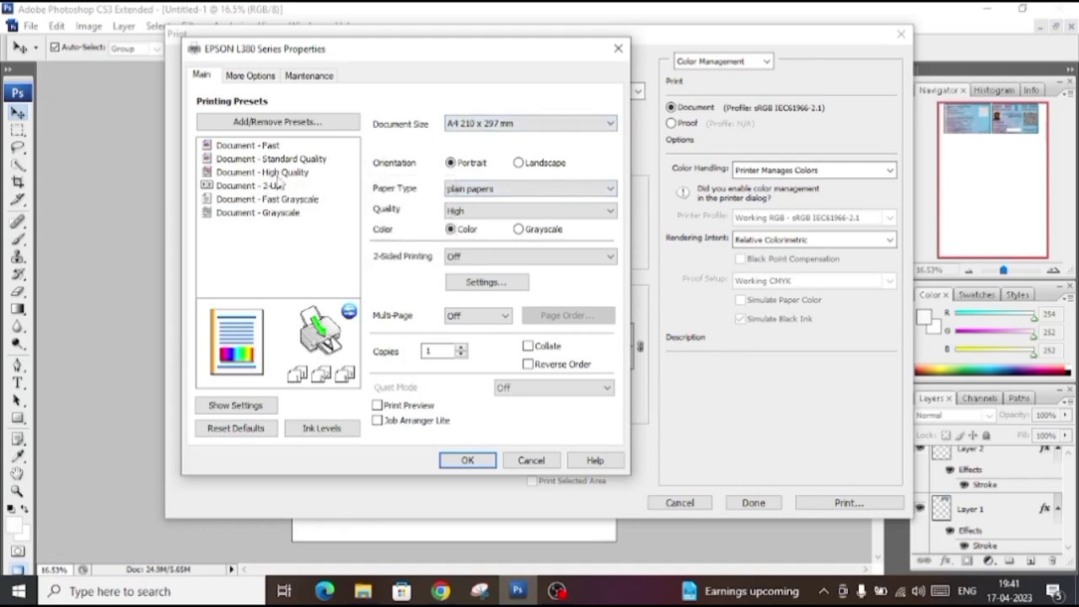
pyautogui.click(283, 173)
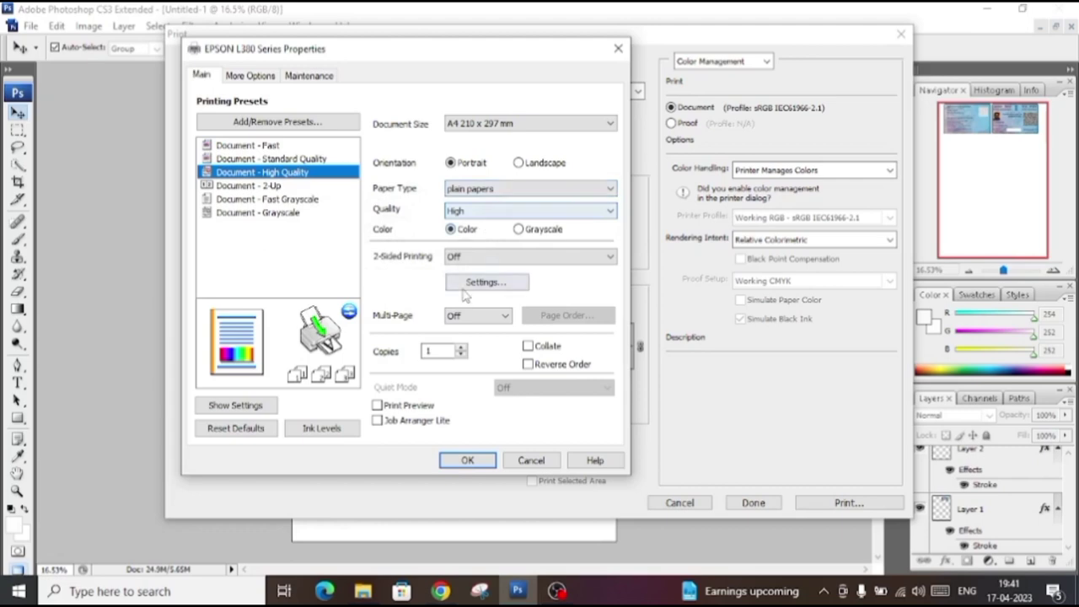
pyautogui.click(468, 461)
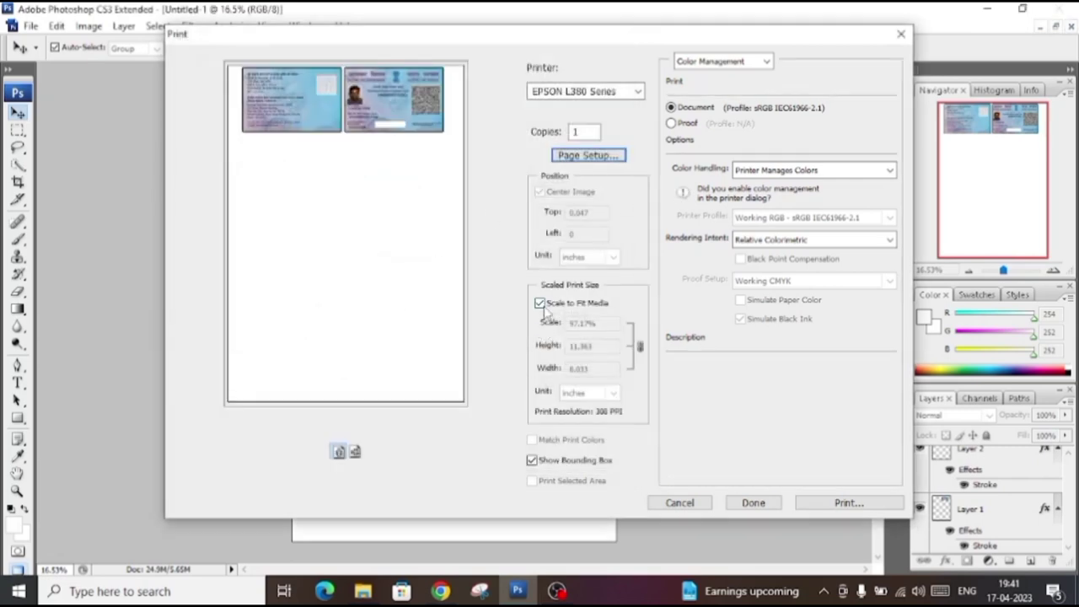
# Print Untitled-1 on the EPSON L380 Series through both Print dialogs
pyautogui.click(821, 504)
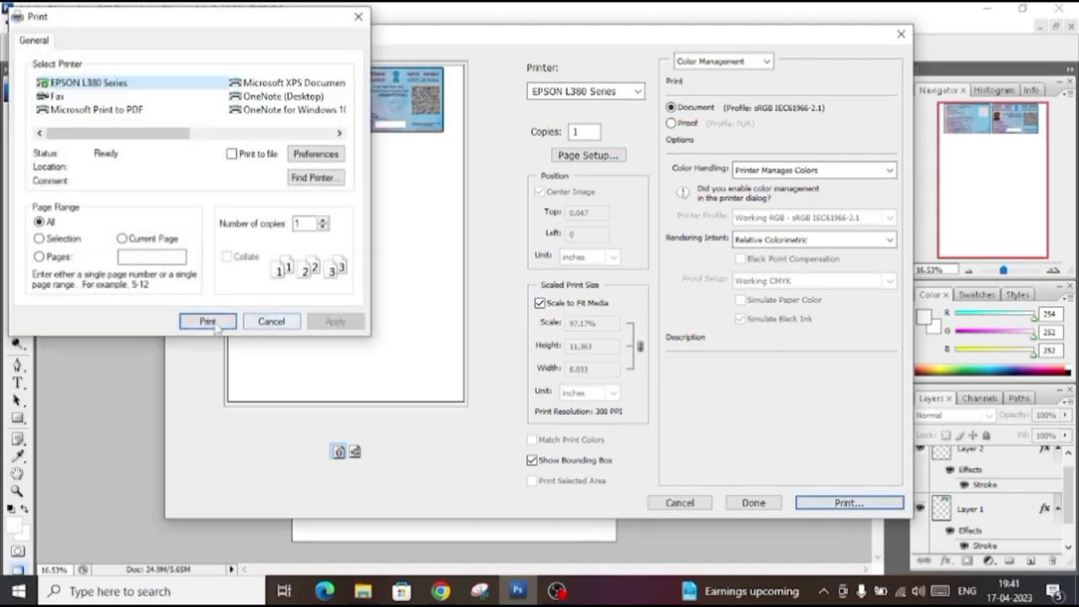
pyautogui.click(207, 321)
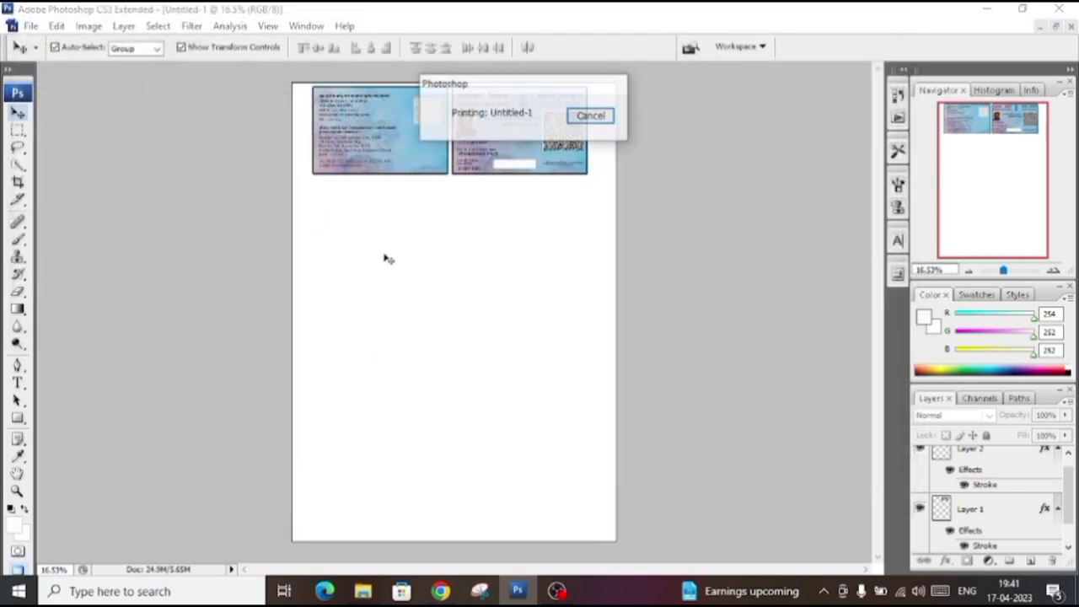